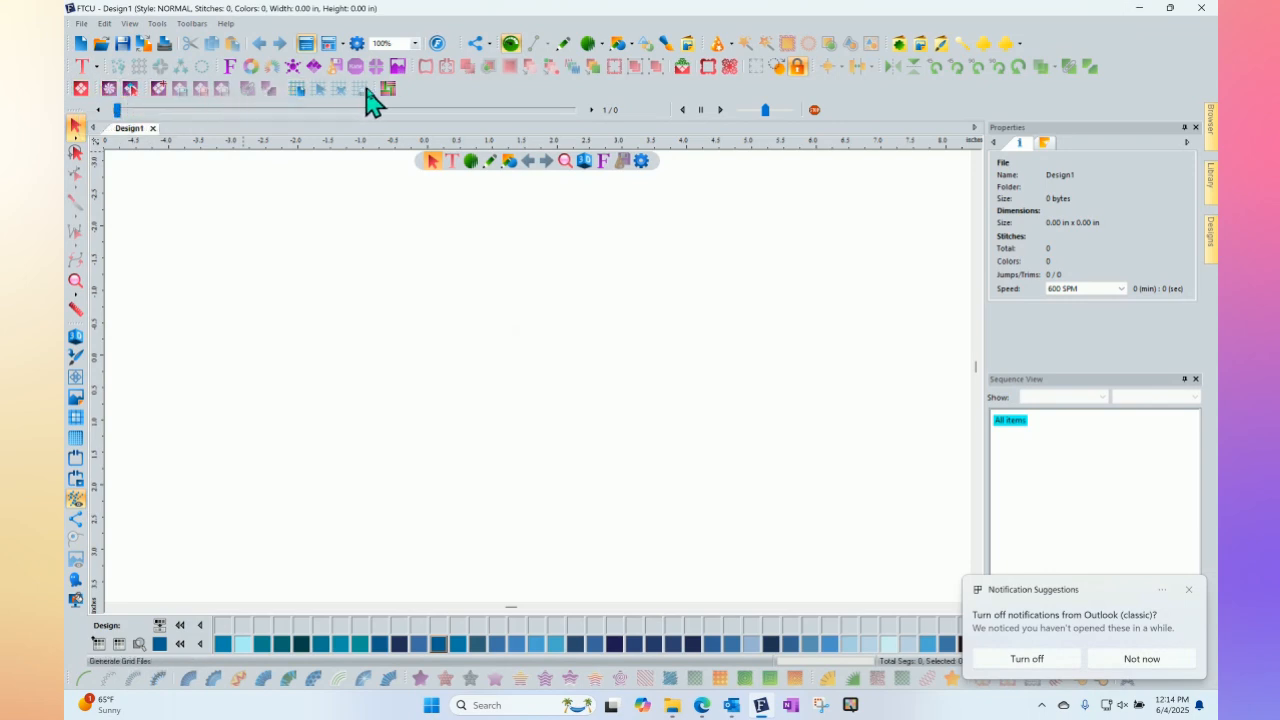
Step: Insert Basic Block 02 from the Basic Blocks folder of Appliquilt Blocks at the default size and deselect it
{"action": "left_click", "coordinate": [108, 89]}
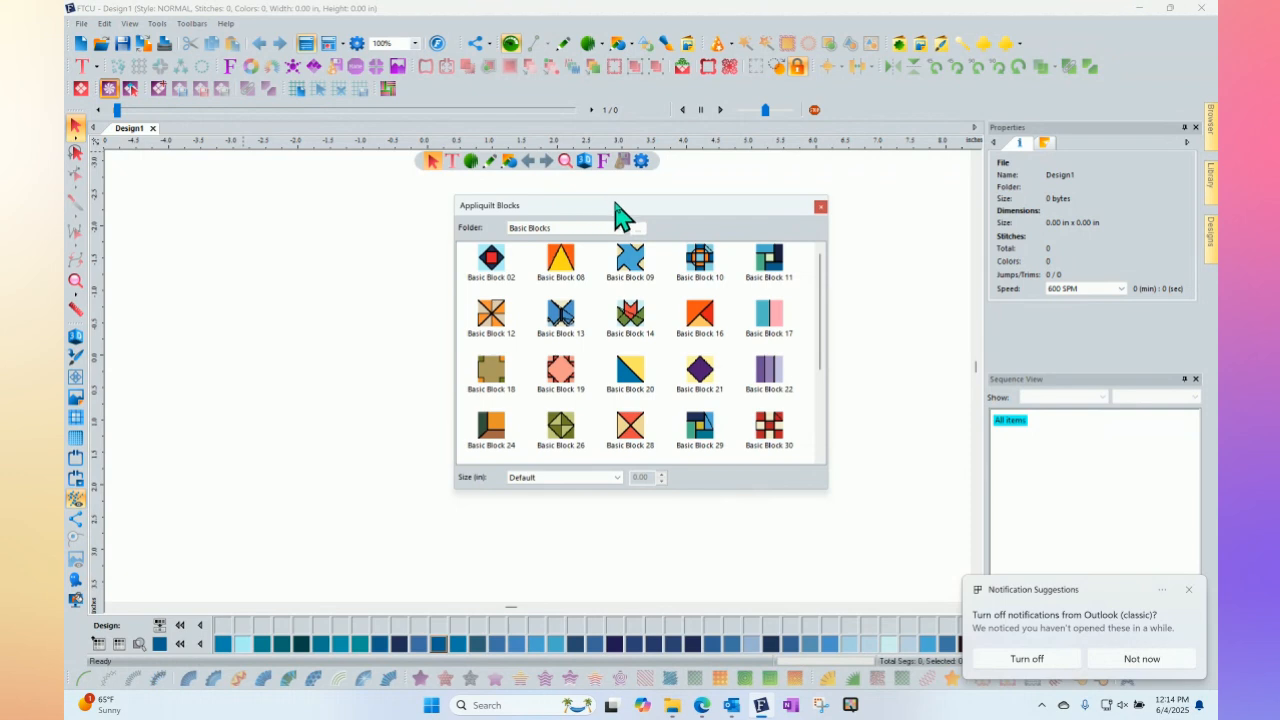
{"action": "left_click_drag", "start_coordinate": [614, 215], "coordinate": [443, 207]}
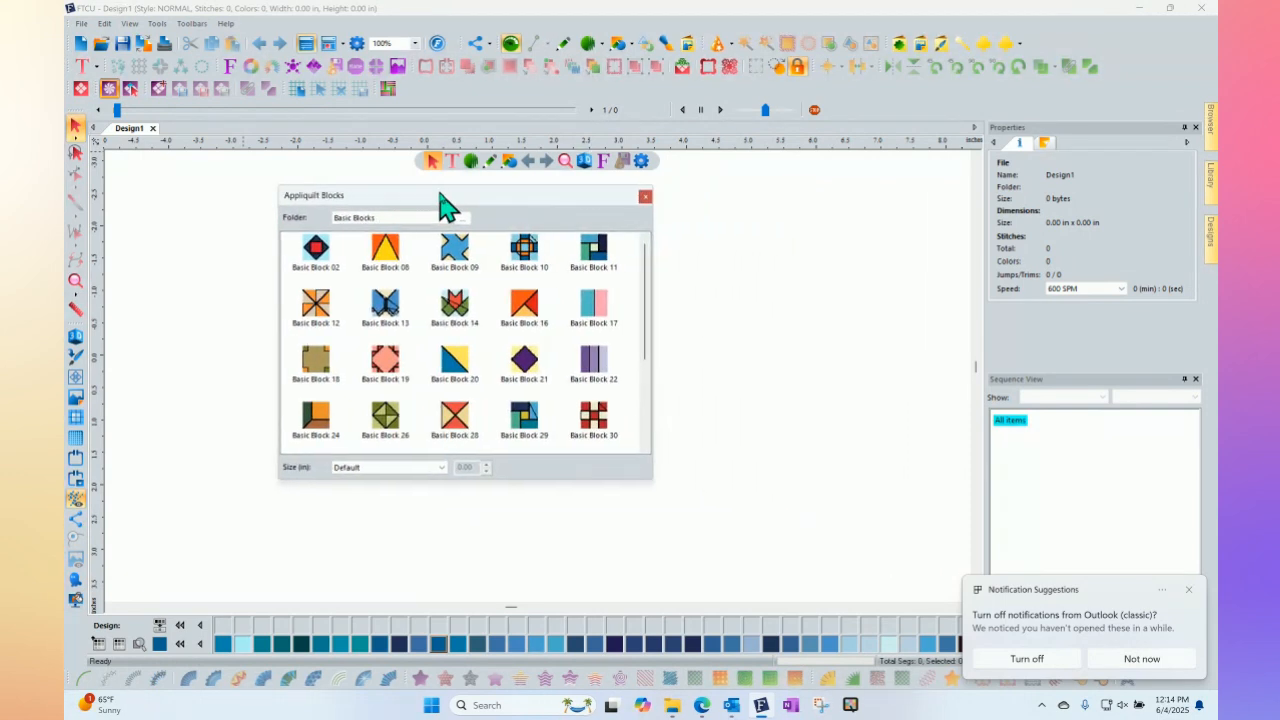
{"action": "left_click", "coordinate": [400, 219]}
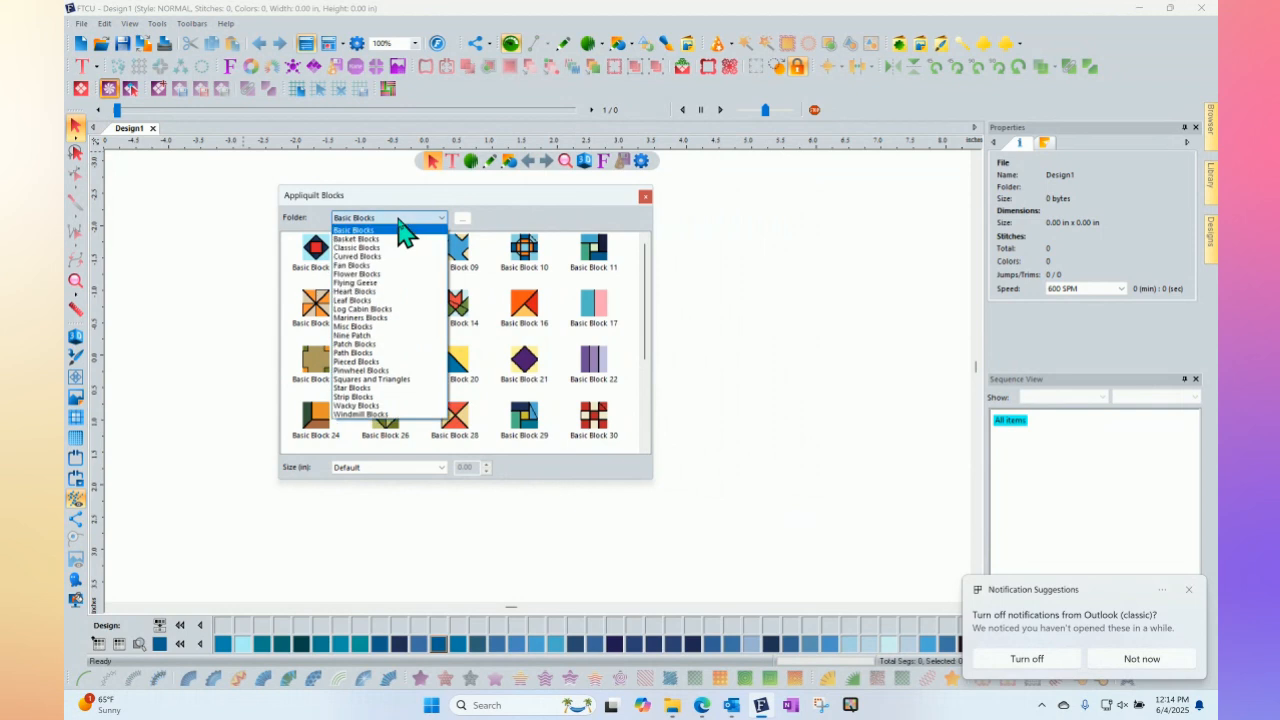
{"action": "left_click", "coordinate": [398, 219]}
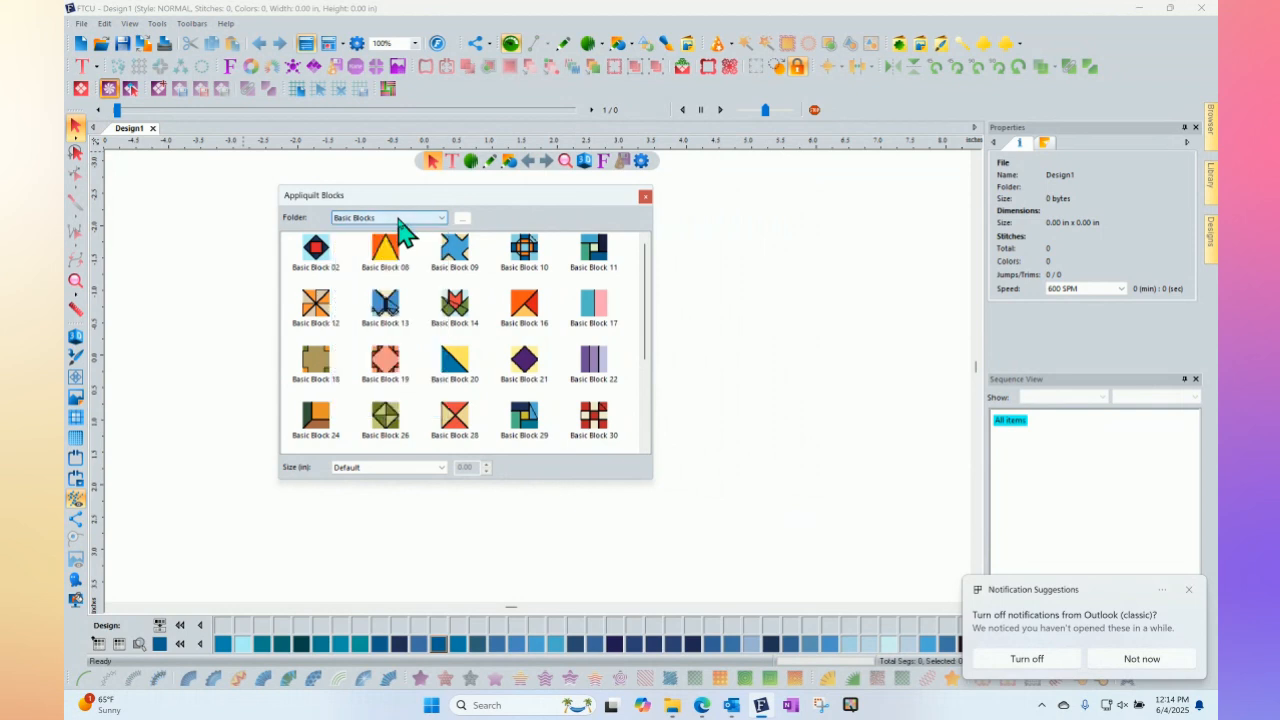
{"action": "double_click", "coordinate": [316, 252]}
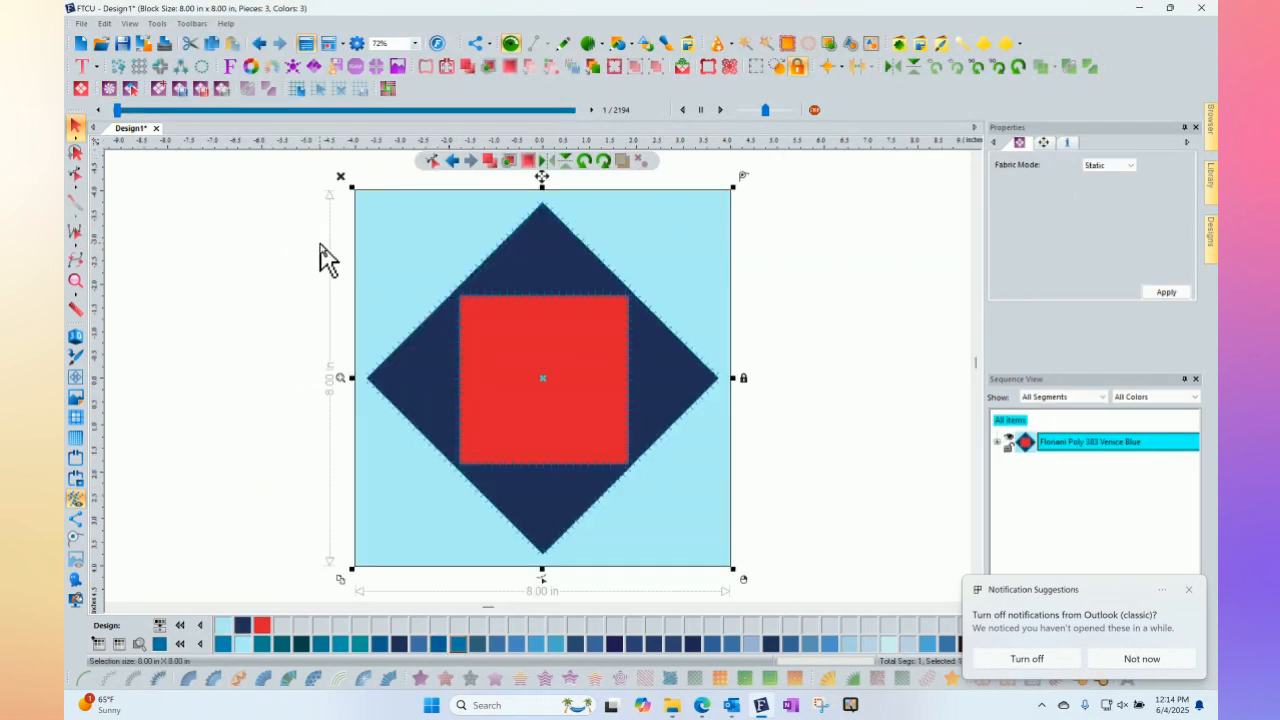
{"action": "left_click", "coordinate": [1189, 589]}
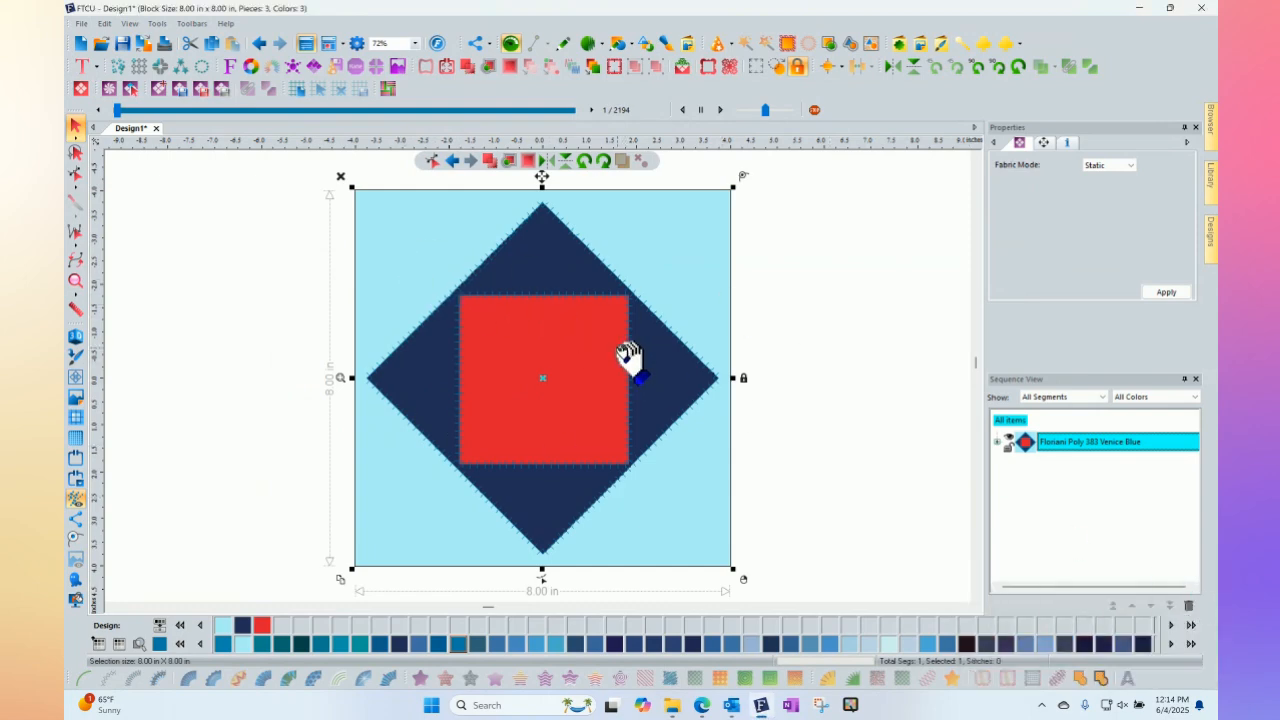
{"action": "left_click", "coordinate": [808, 249]}
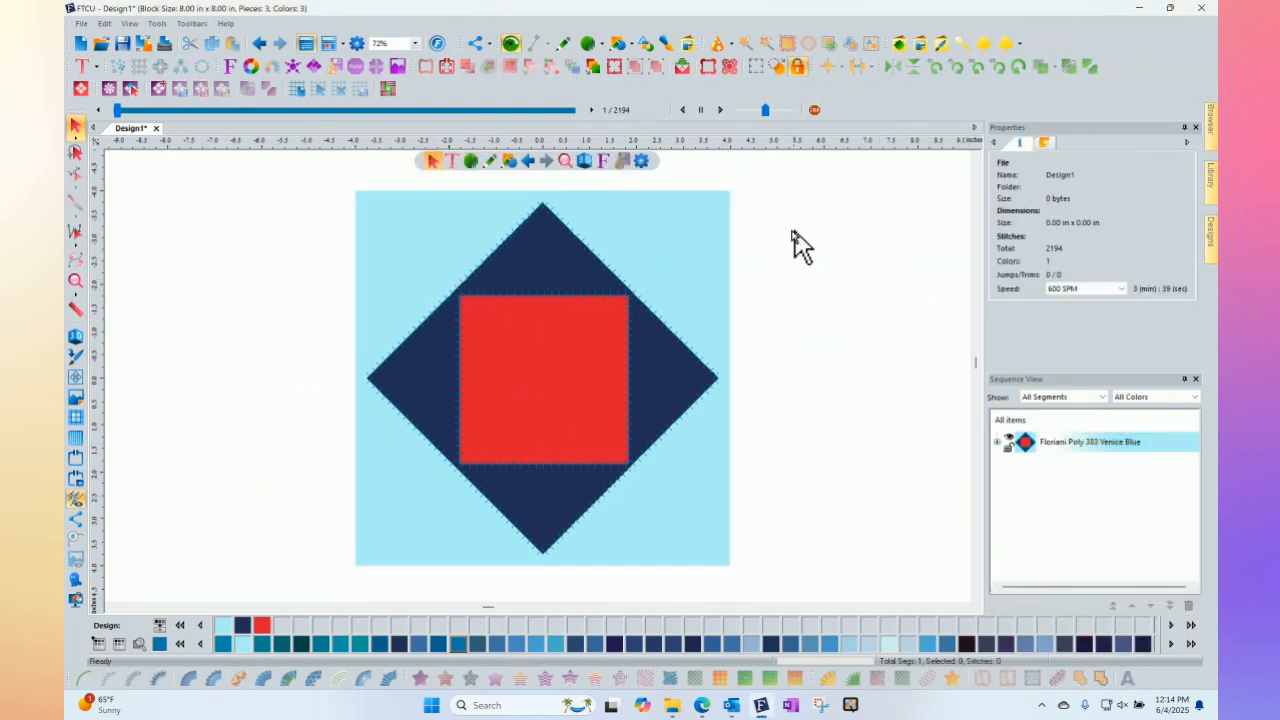
Step: Turn on the 3D stitch view and examine the binding stitches along the diamond and centre square edges up close
{"action": "left_click", "coordinate": [75, 336]}
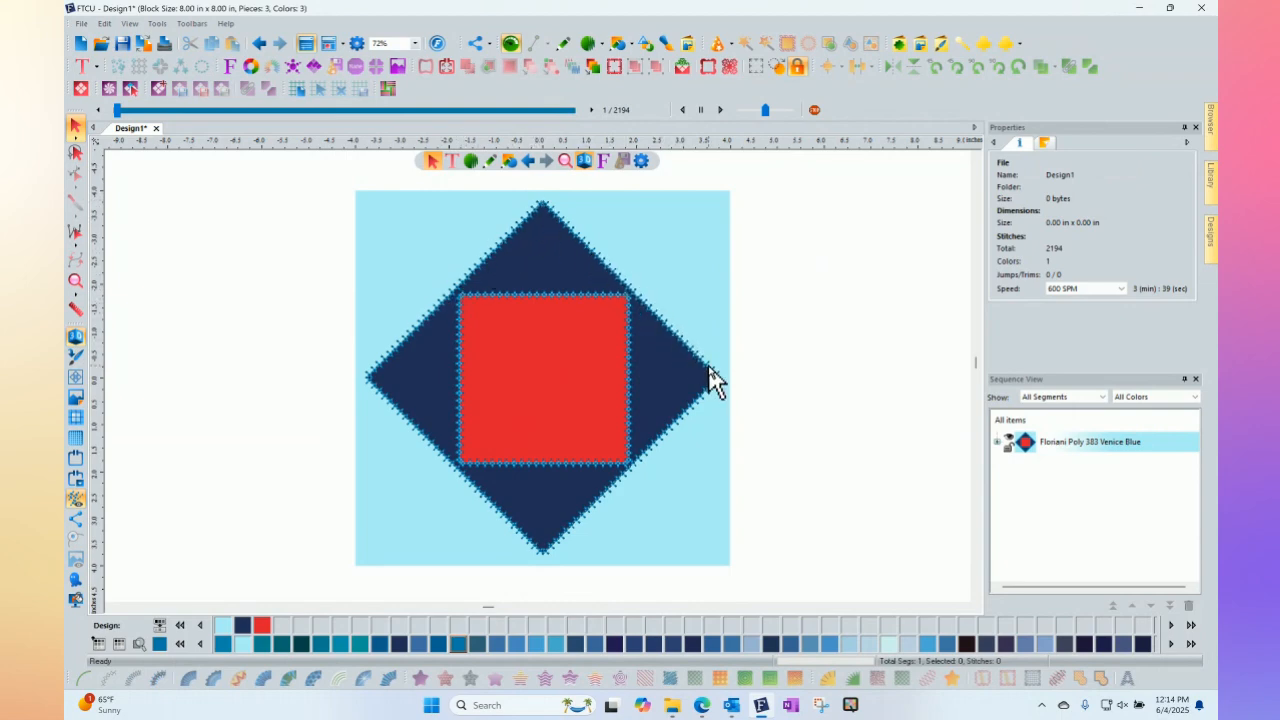
{"action": "scroll", "coordinate": [586, 242], "scroll_direction": "down", "scroll_amount": 1}
{"action": "scroll", "coordinate": [580, 245], "scroll_direction": "up", "scroll_amount": 2}
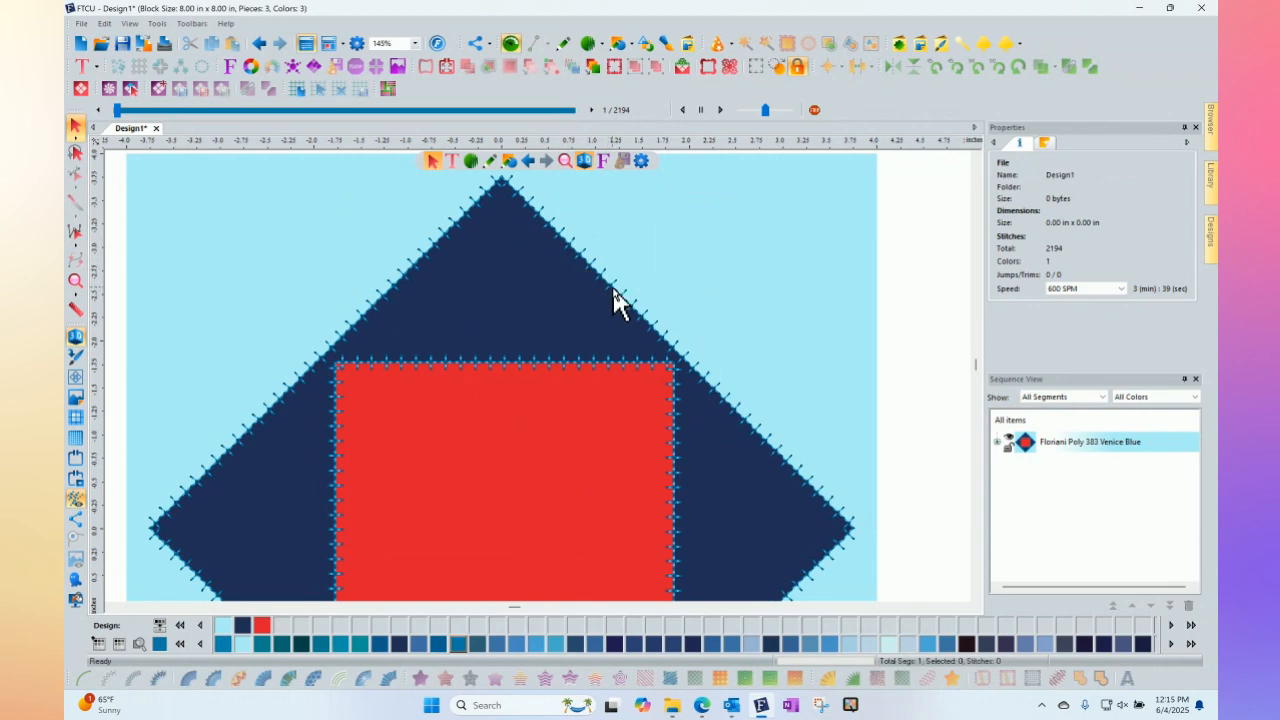
{"action": "scroll", "coordinate": [615, 300], "scroll_direction": "down", "scroll_amount": 1}
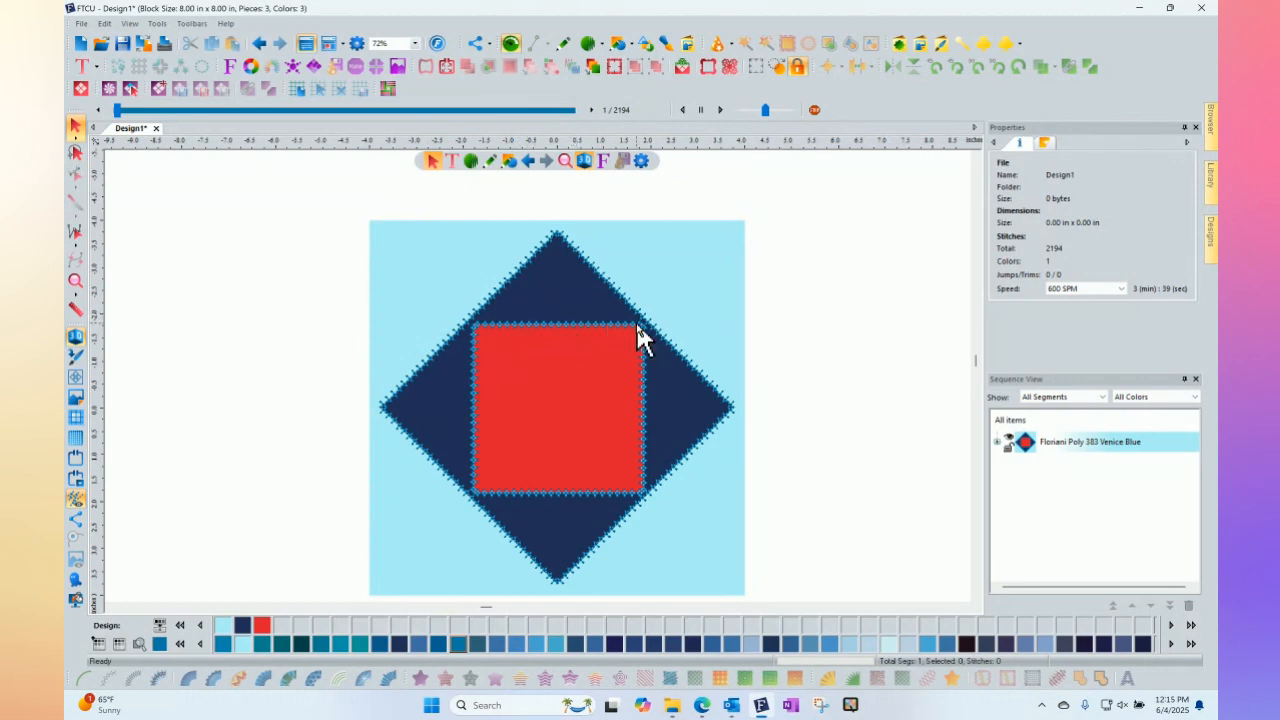
{"action": "scroll", "coordinate": [614, 333], "scroll_direction": "down", "scroll_amount": 1}
{"action": "scroll", "coordinate": [614, 333], "scroll_direction": "up", "scroll_amount": 2}
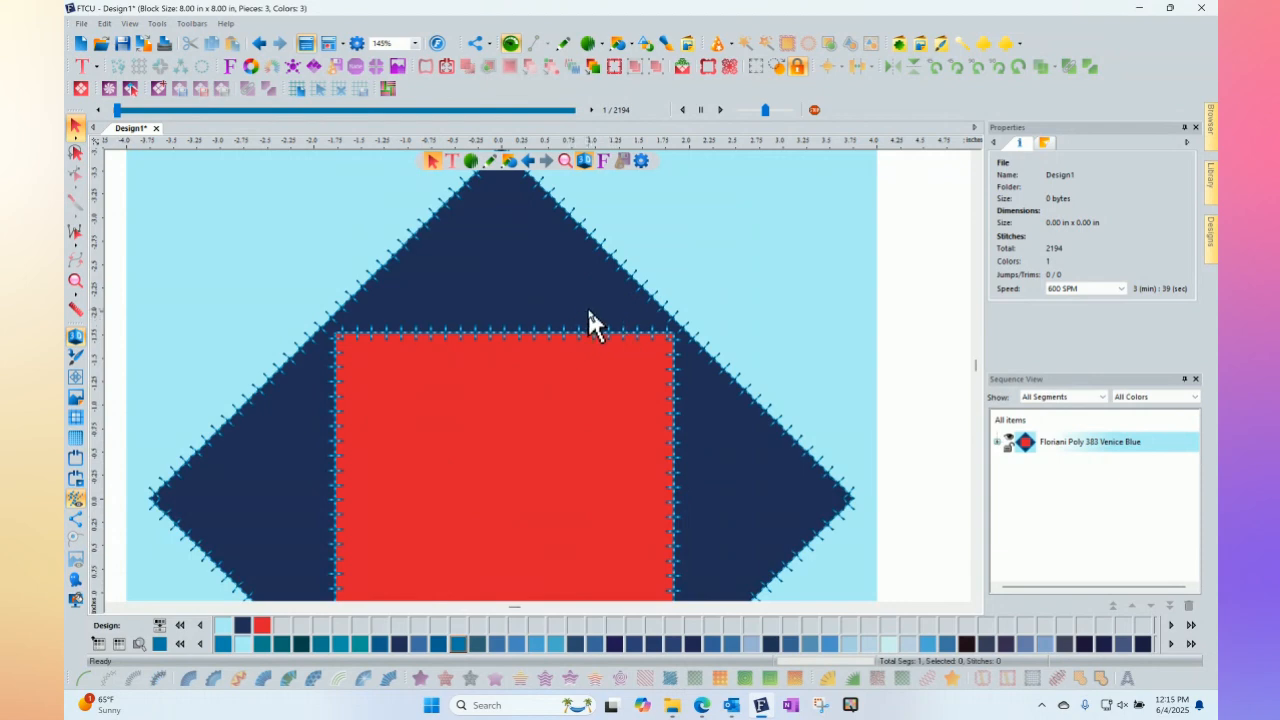
{"action": "scroll", "coordinate": [416, 313], "scroll_direction": "down", "scroll_amount": 1}
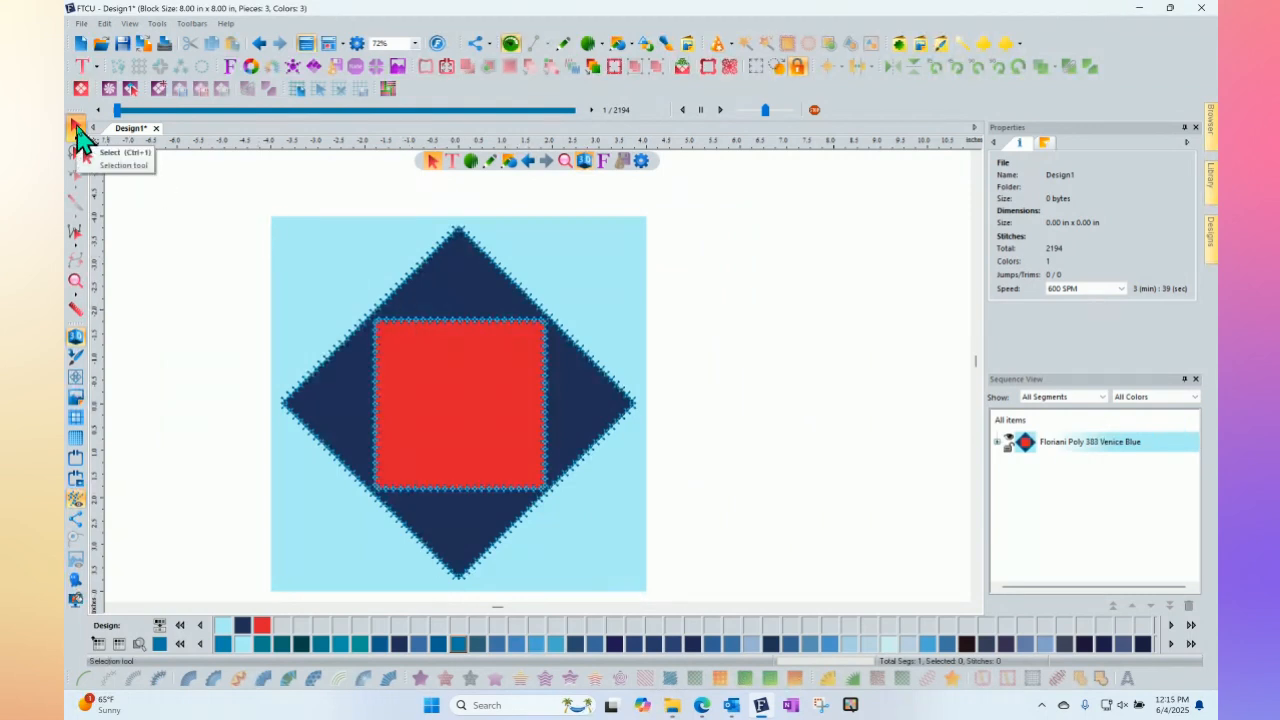
Step: Activate AQ Object Selection and select the block's background, diamond and centre square pieces one after another
{"action": "left_click", "coordinate": [365, 263]}
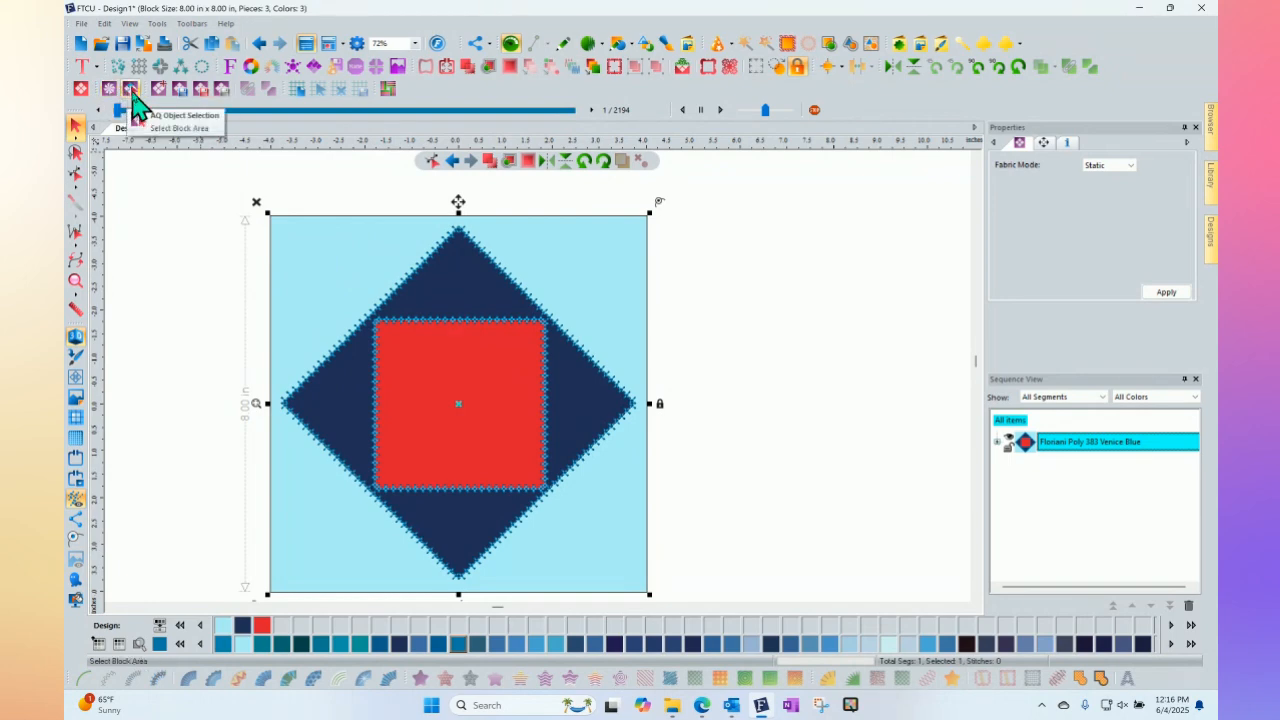
{"action": "left_click", "coordinate": [132, 97]}
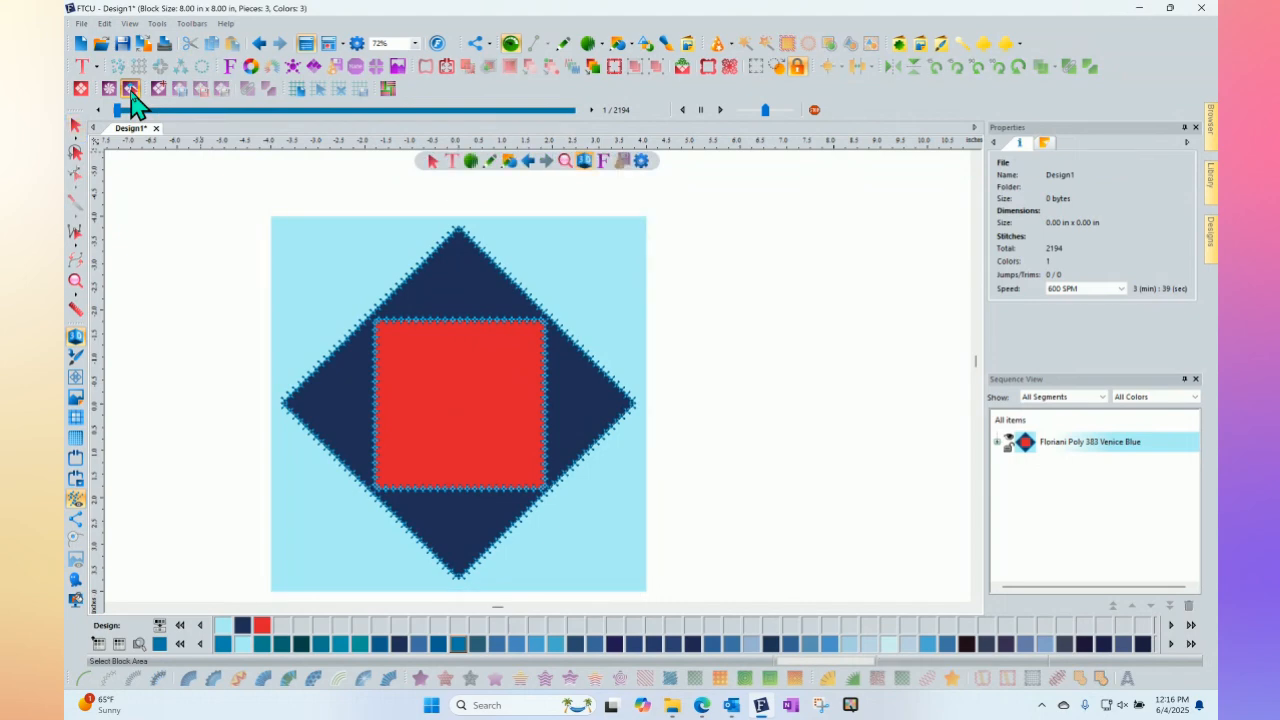
{"action": "left_click", "coordinate": [355, 283]}
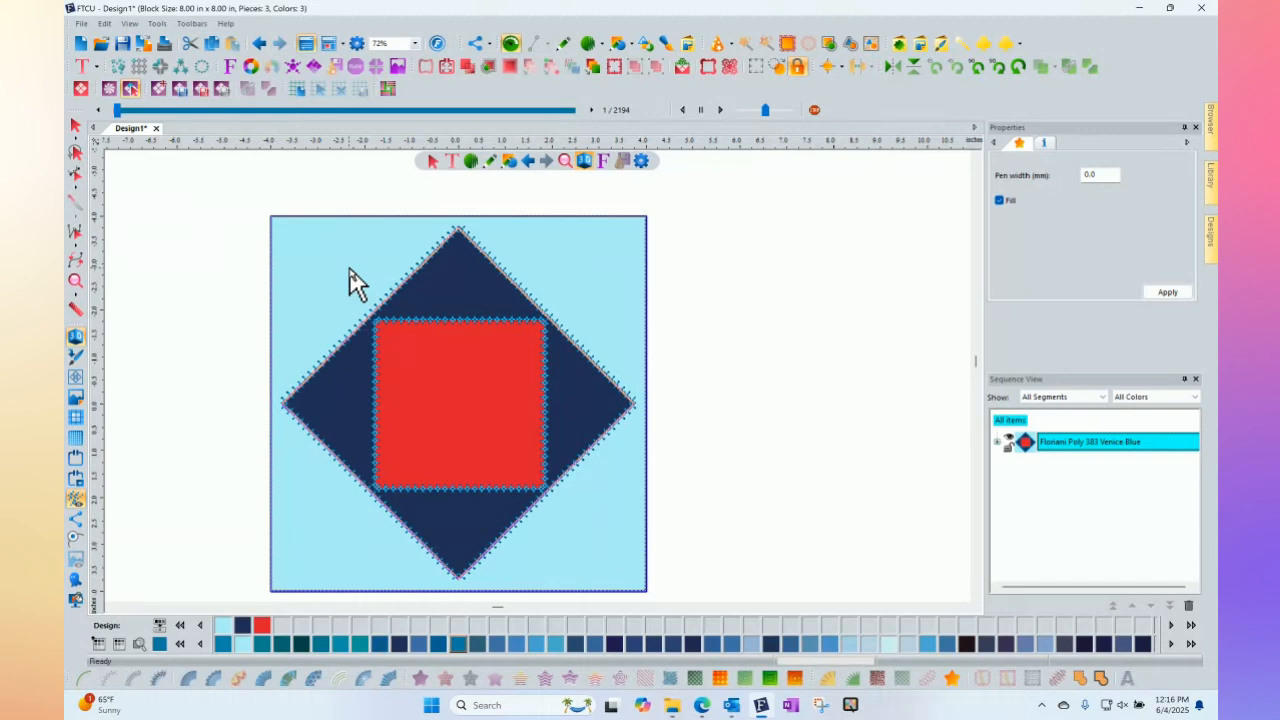
{"action": "left_click", "coordinate": [462, 276]}
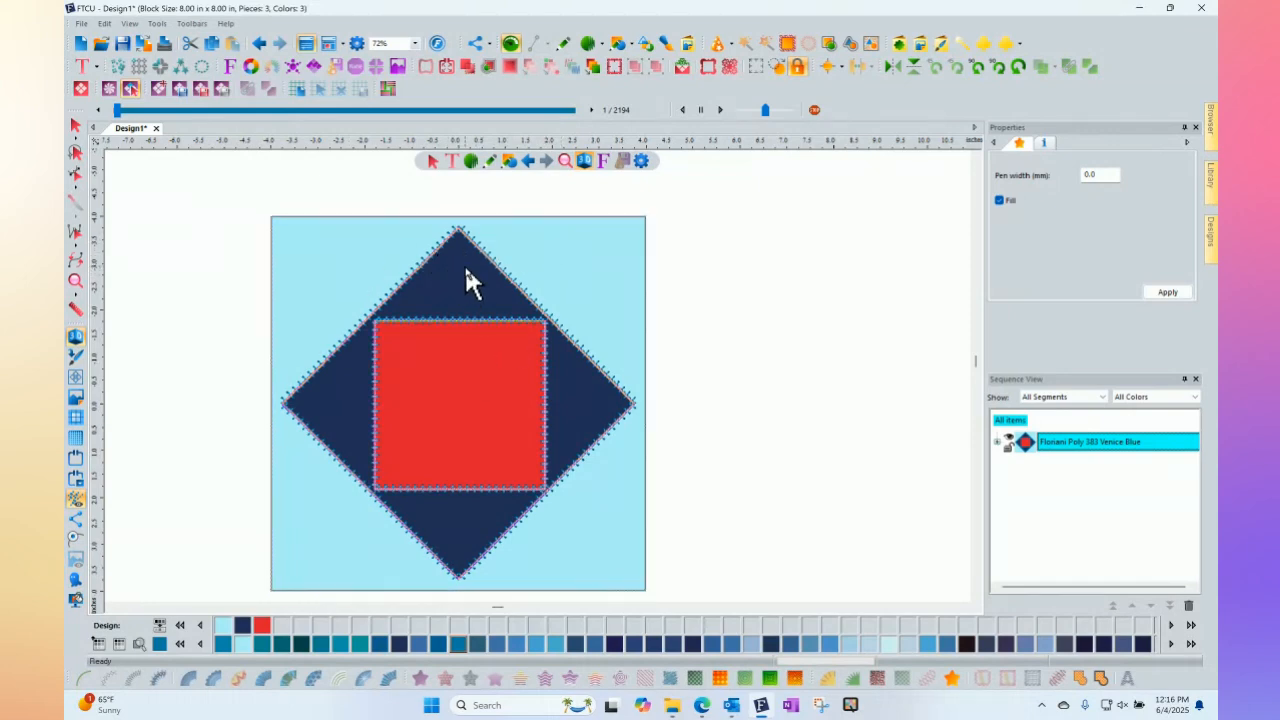
{"action": "left_click", "coordinate": [446, 385]}
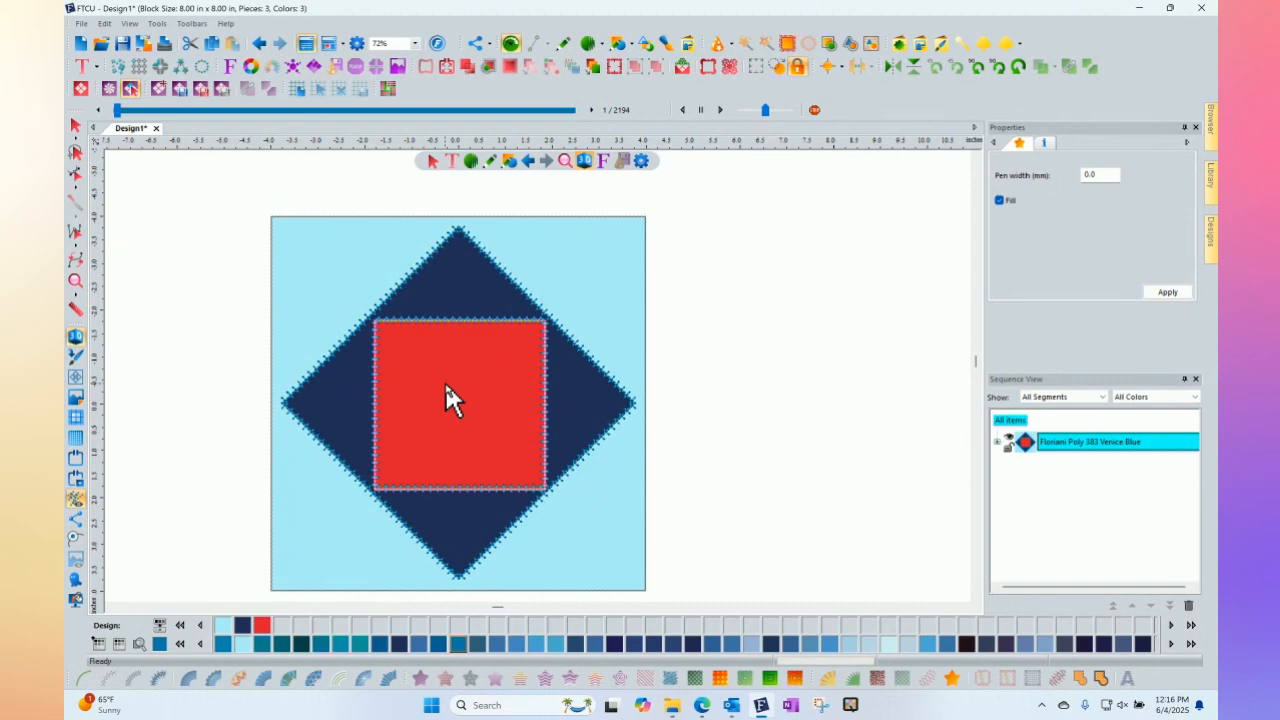
Step: Set the fabric color of the block's background piece to Floriani Poly 361 Light Blue
{"action": "left_click", "coordinate": [345, 244]}
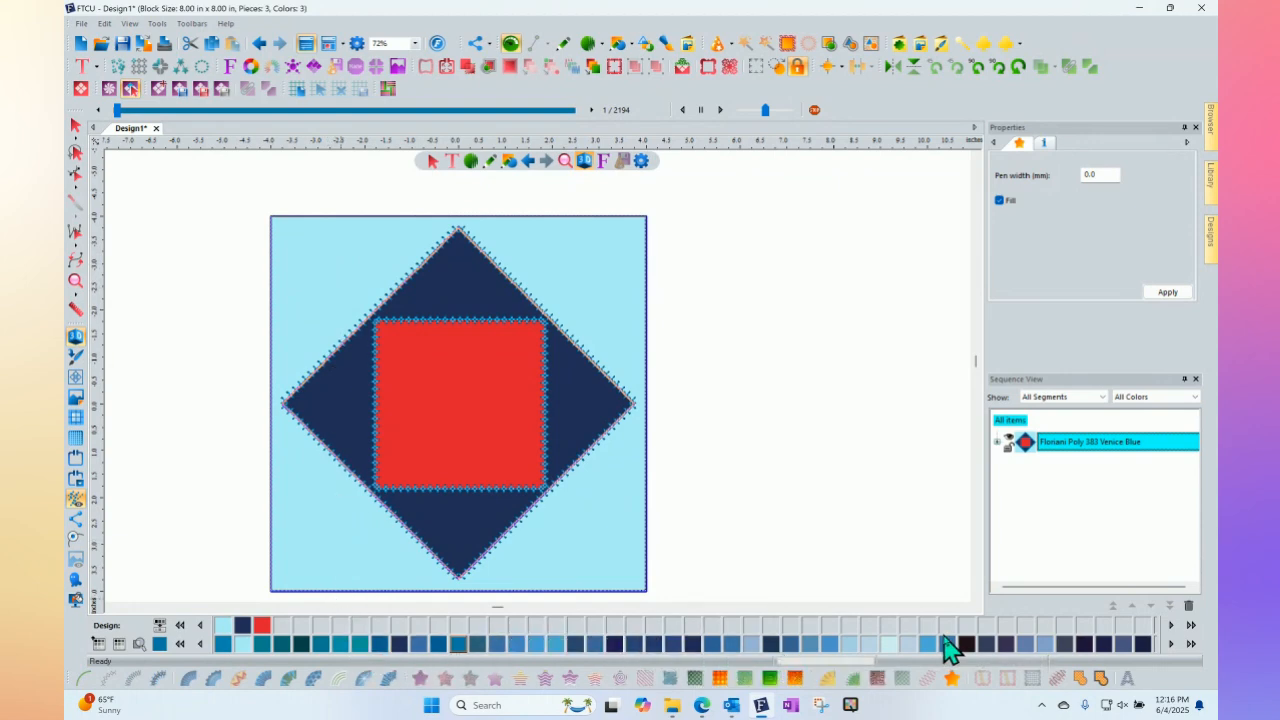
{"action": "right_click", "coordinate": [889, 647]}
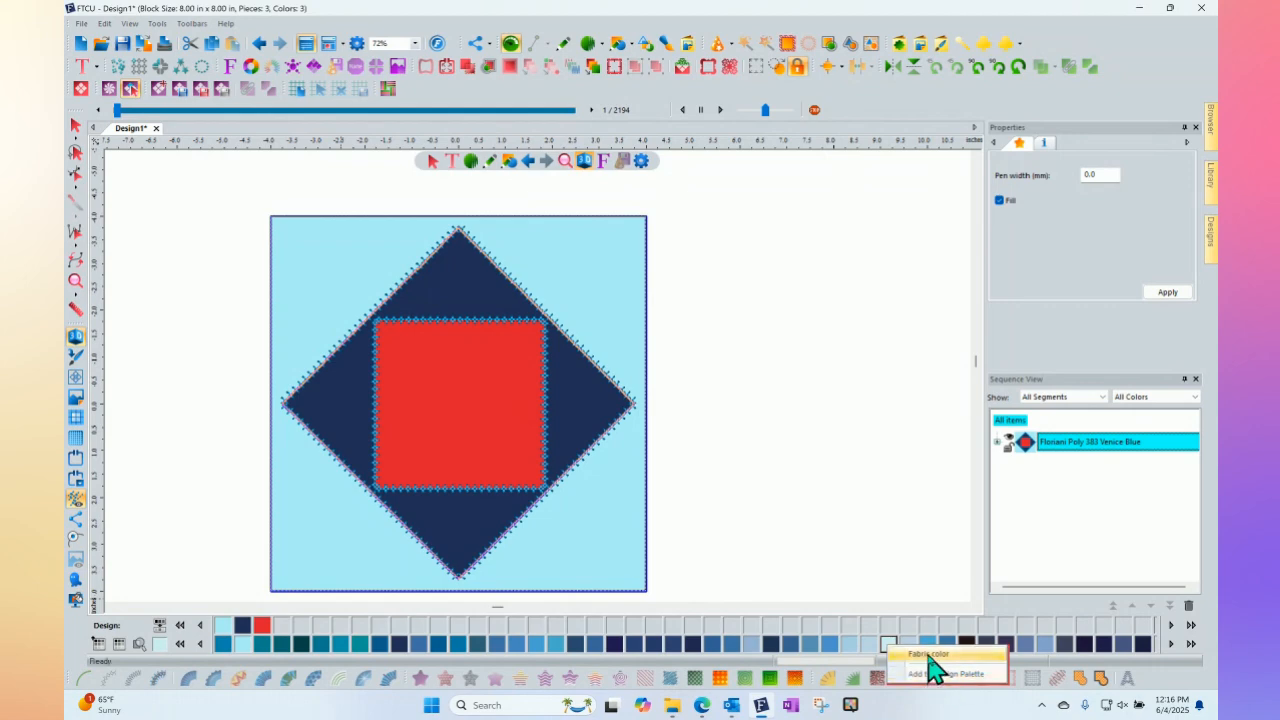
{"action": "left_click", "coordinate": [930, 655]}
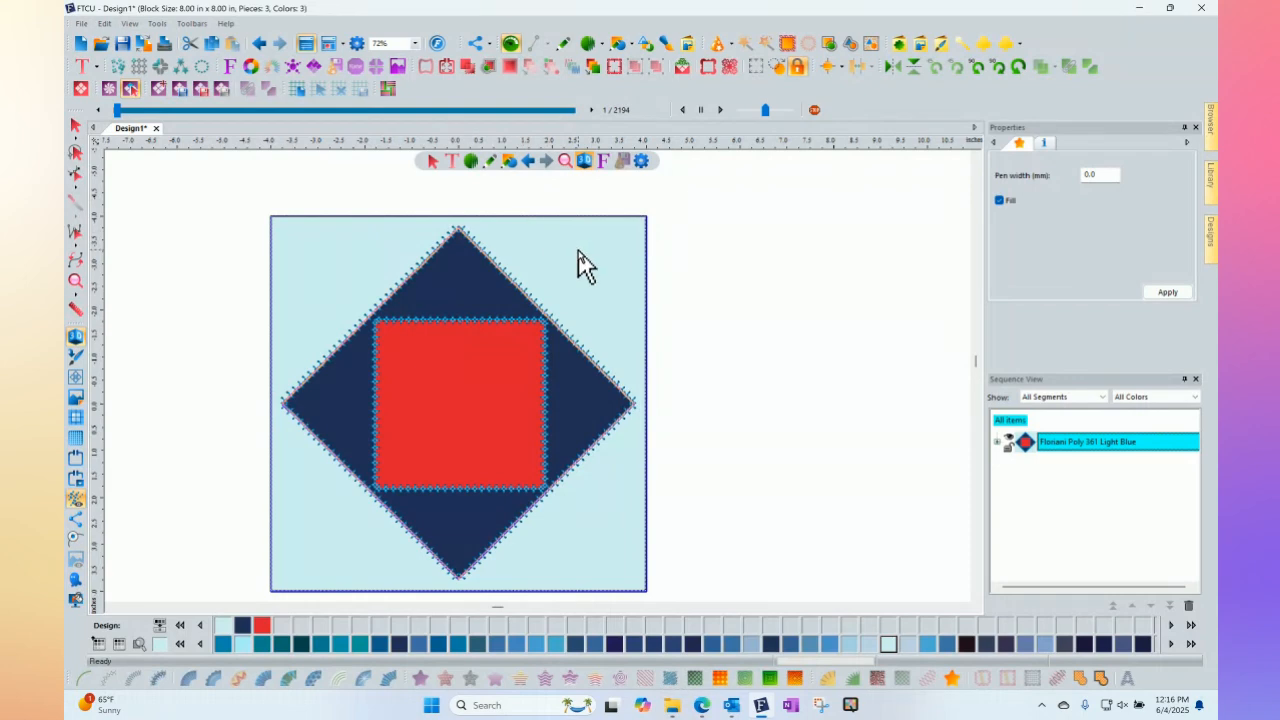
Step: Set the fabric color of the centre square to a yellow-orange from the popup thread palette
{"action": "left_click", "coordinate": [445, 287]}
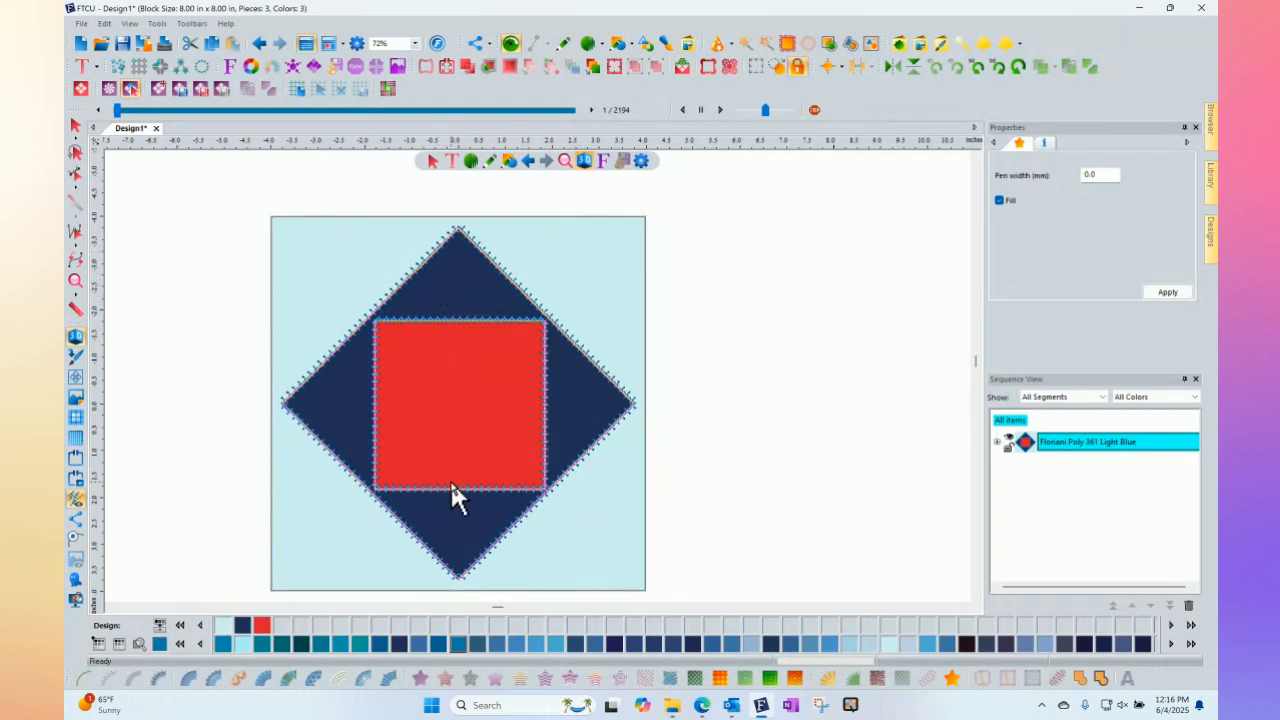
{"action": "left_click", "coordinate": [453, 373]}
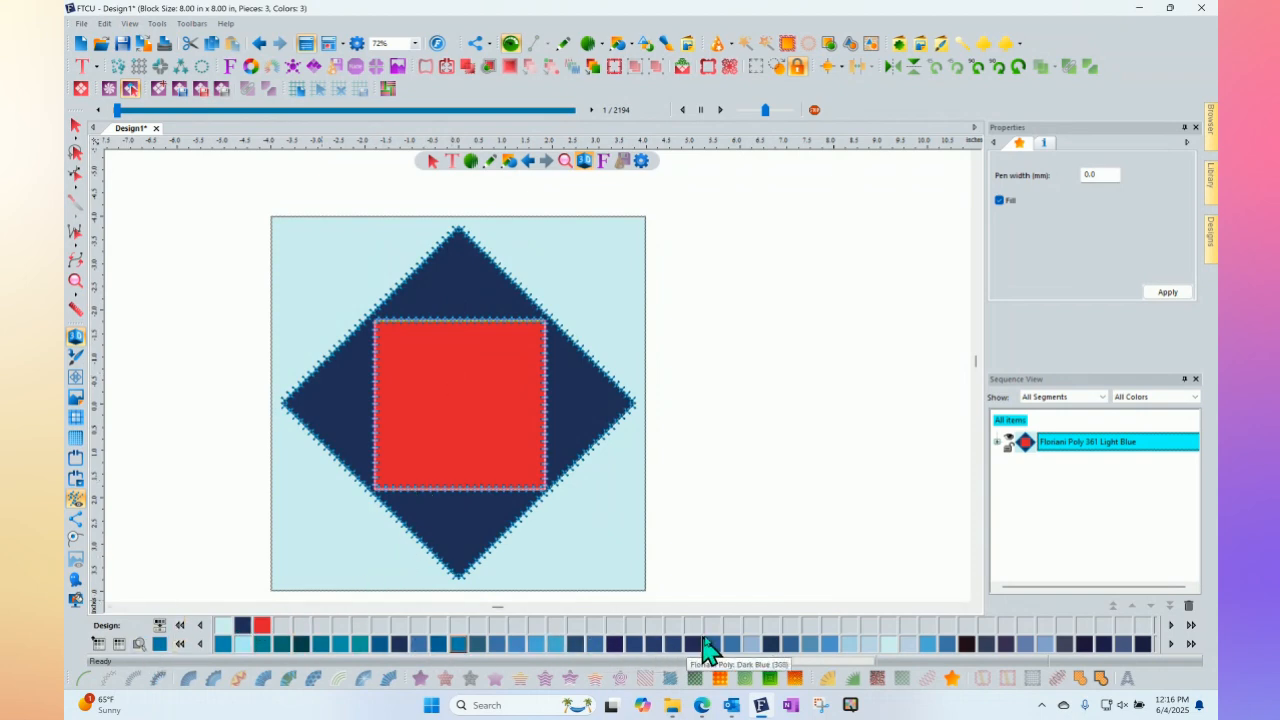
{"action": "left_click", "coordinate": [180, 644]}
{"action": "left_click", "coordinate": [180, 644]}
{"action": "left_click", "coordinate": [180, 644]}
{"action": "left_click", "coordinate": [98, 644]}
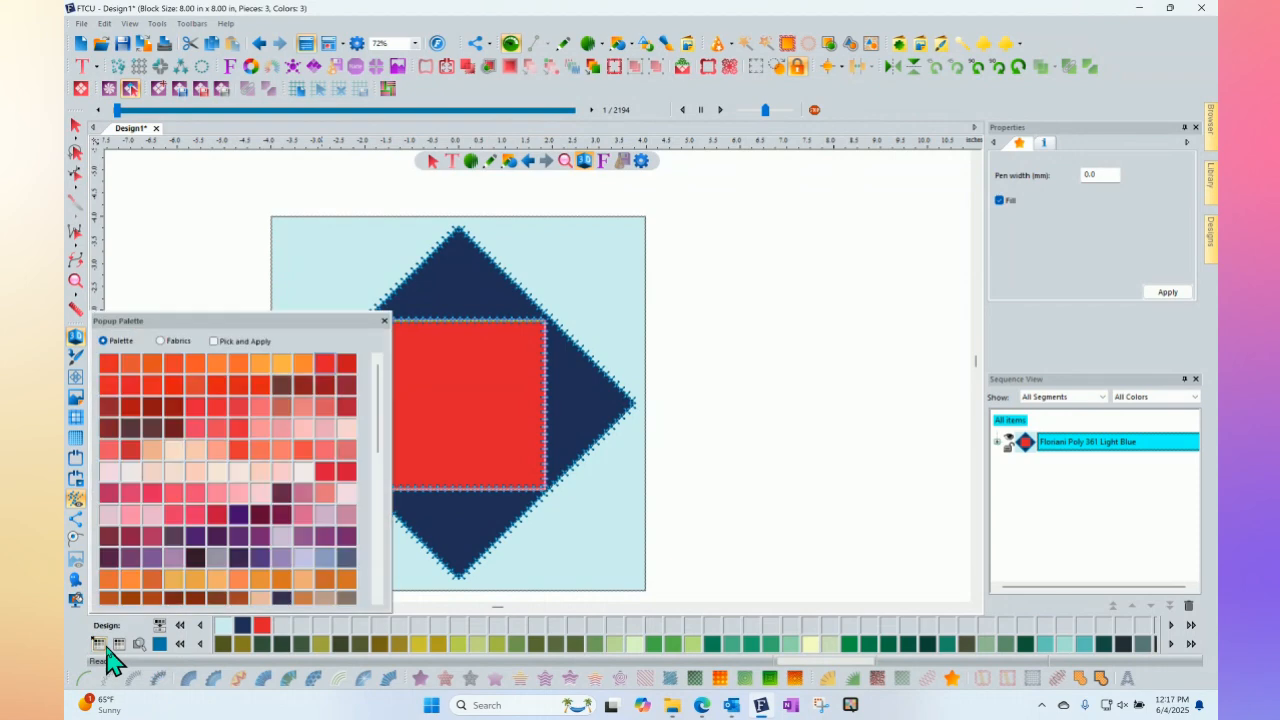
{"action": "right_click", "coordinate": [283, 377]}
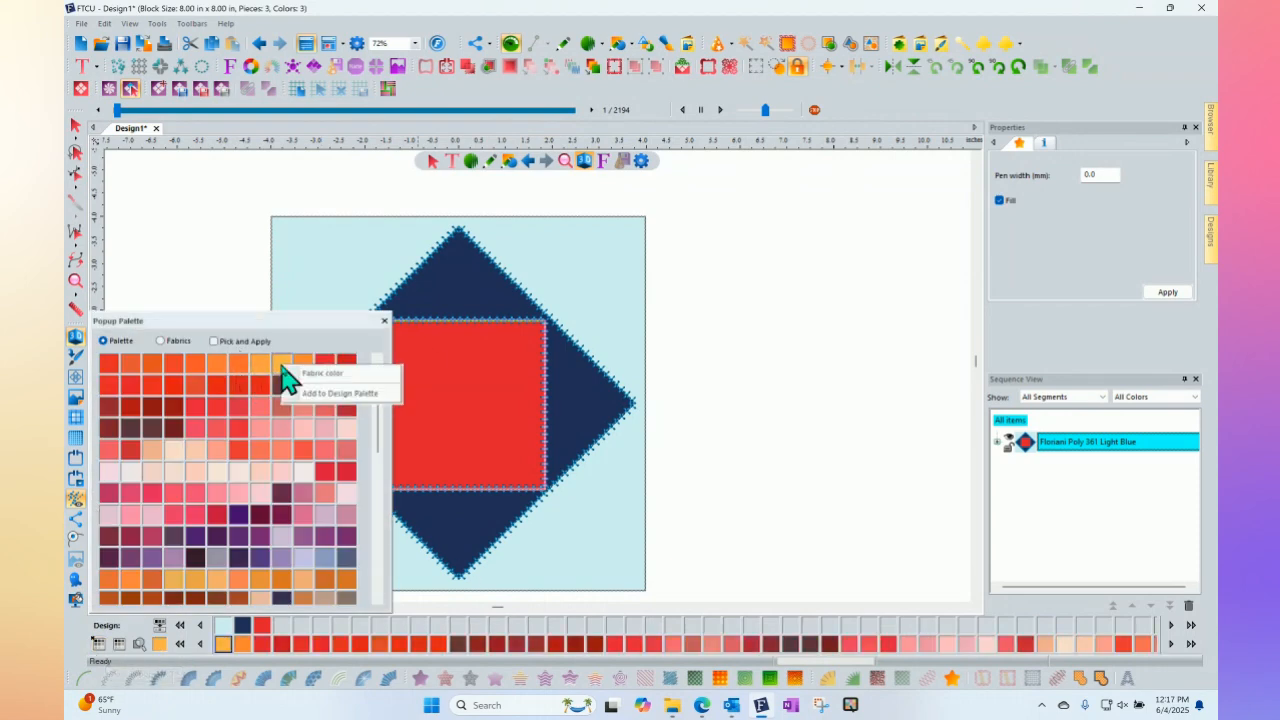
{"action": "left_click", "coordinate": [342, 393]}
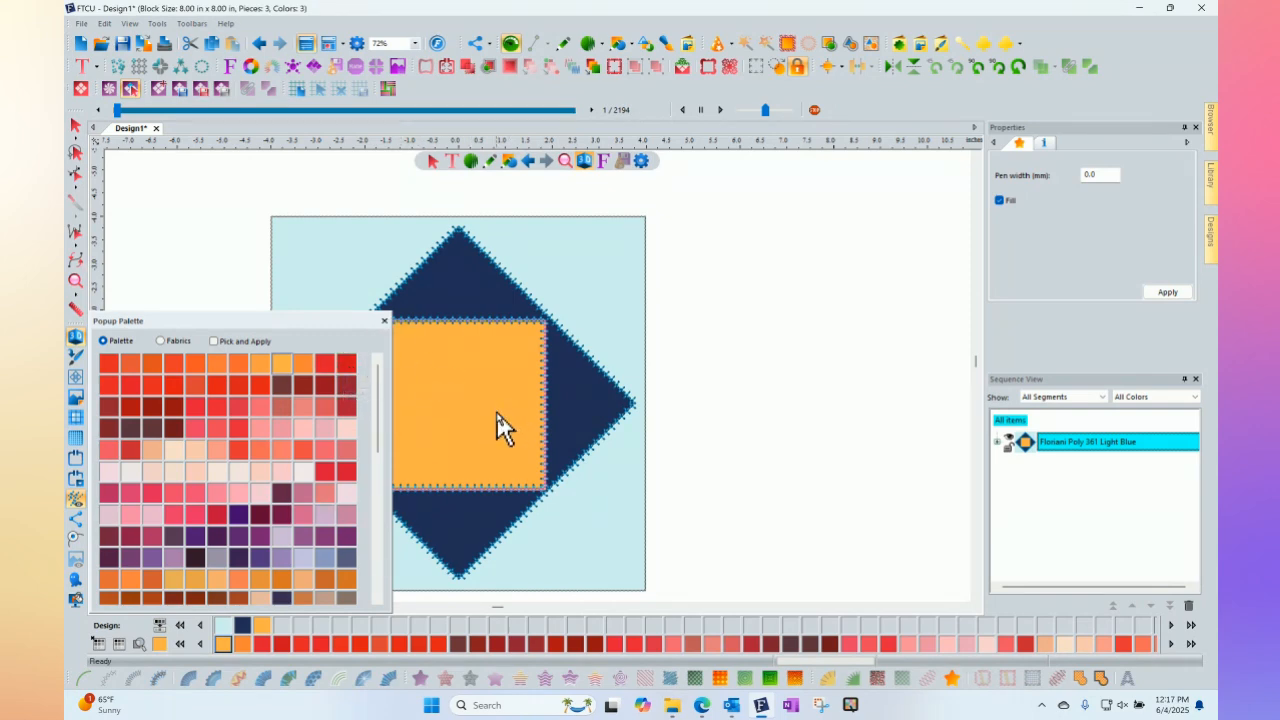
Step: Add the first orange-red color of the popup palette to the design palette and close the popup palette
{"action": "right_click", "coordinate": [112, 378]}
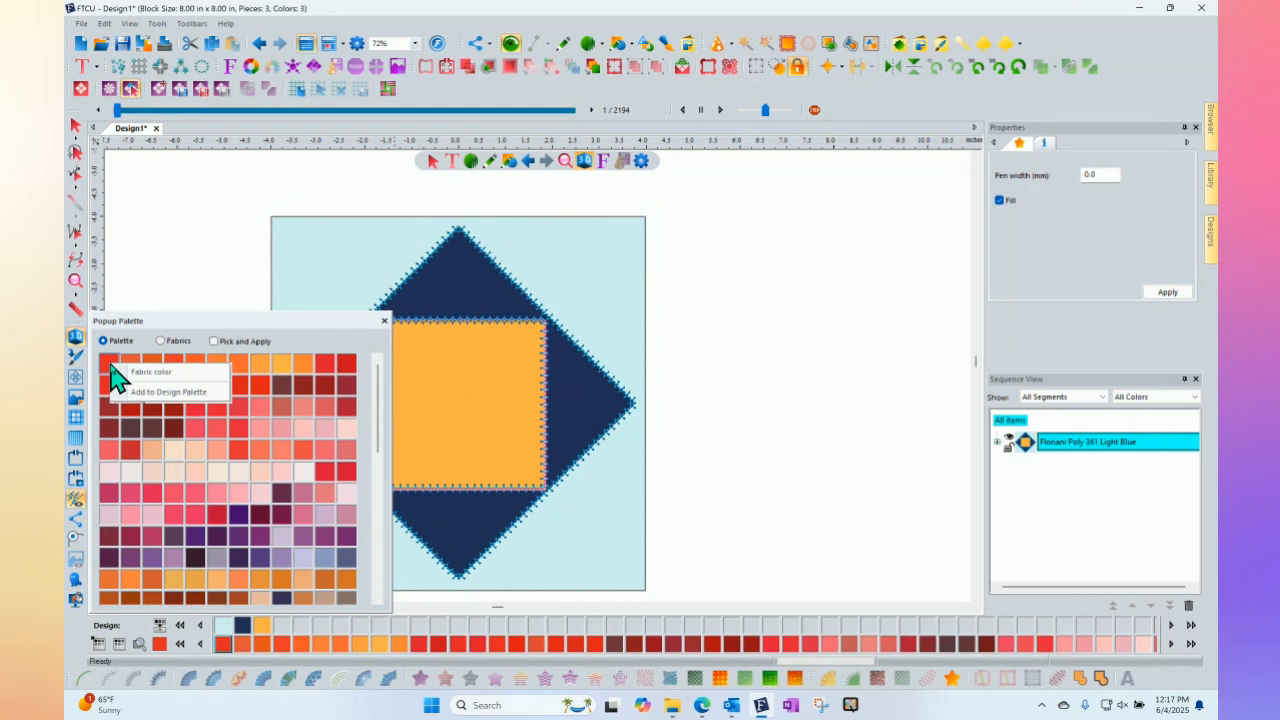
{"action": "left_click", "coordinate": [176, 393]}
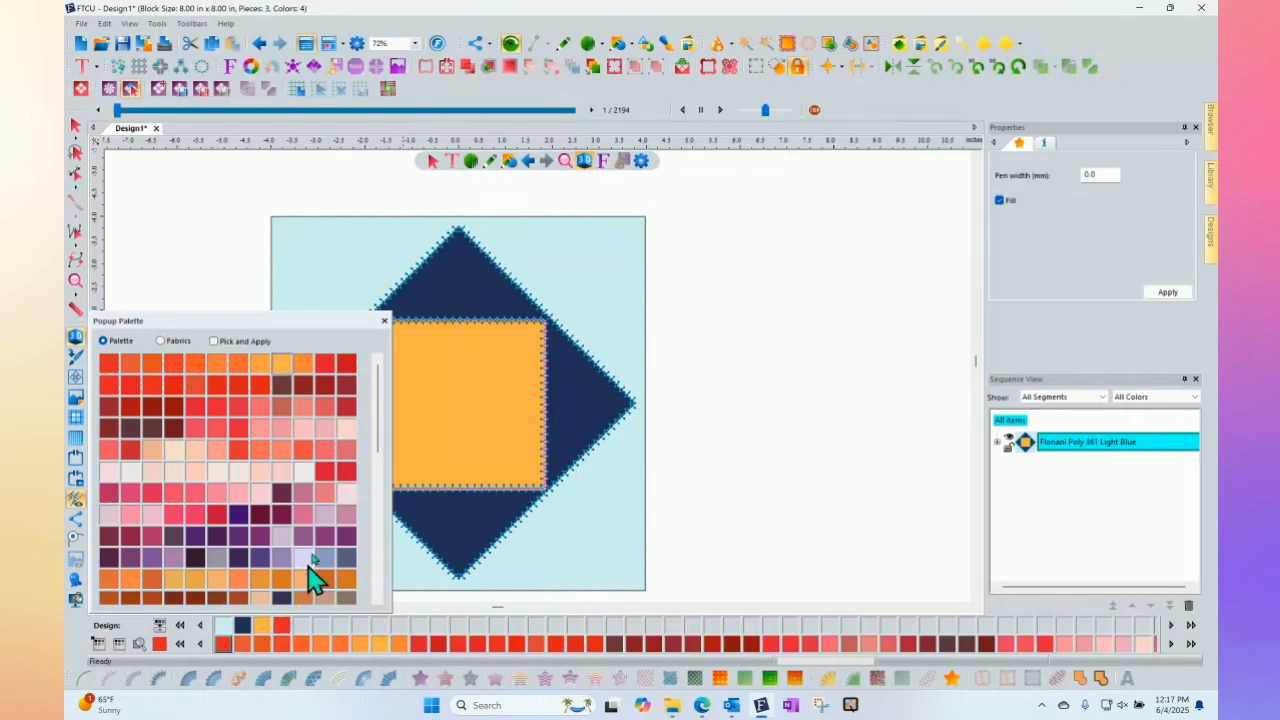
{"action": "left_click", "coordinate": [385, 321]}
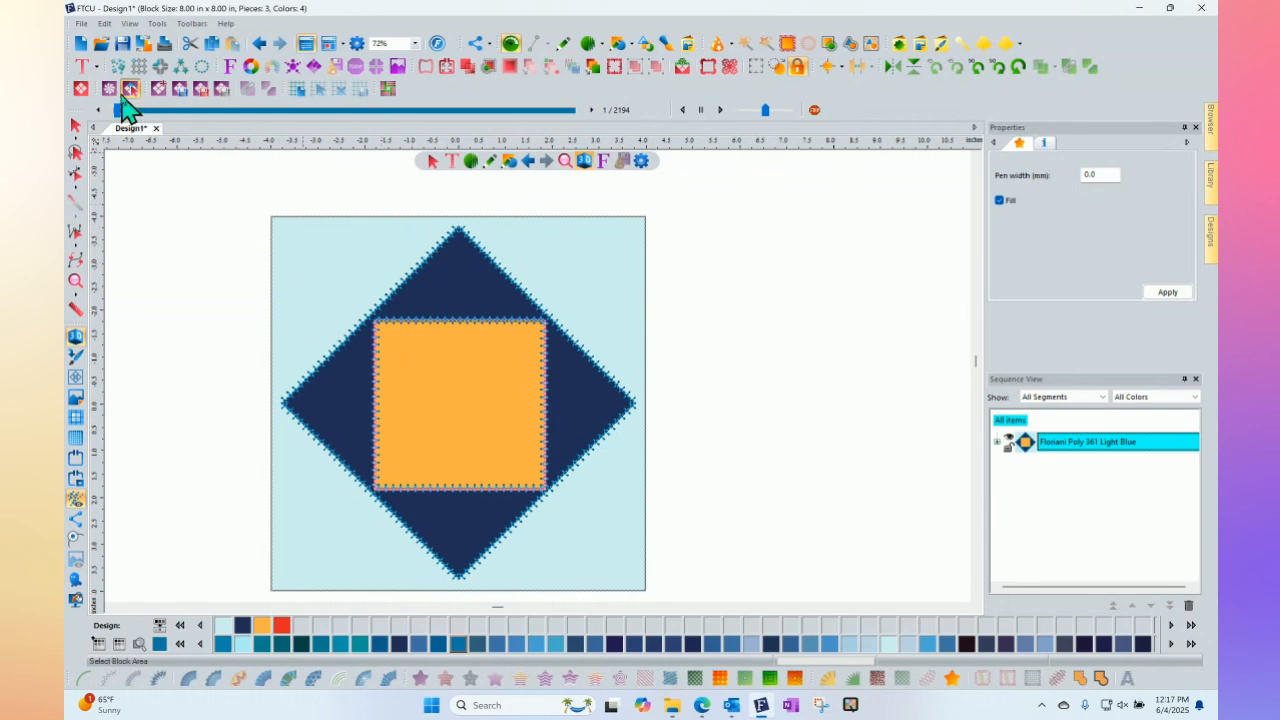
Step: Apply the orange-red from the design palette as the fabric color of the diamond piece
{"action": "left_click", "coordinate": [482, 276]}
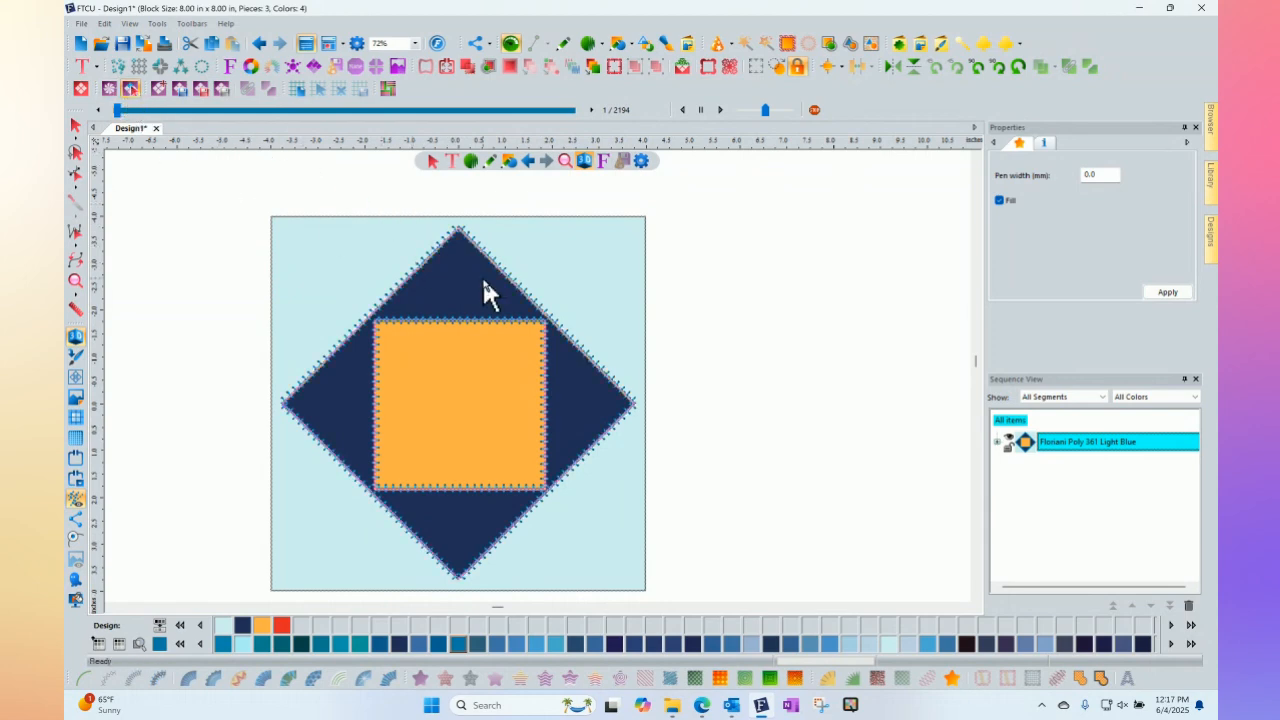
{"action": "right_click", "coordinate": [283, 628]}
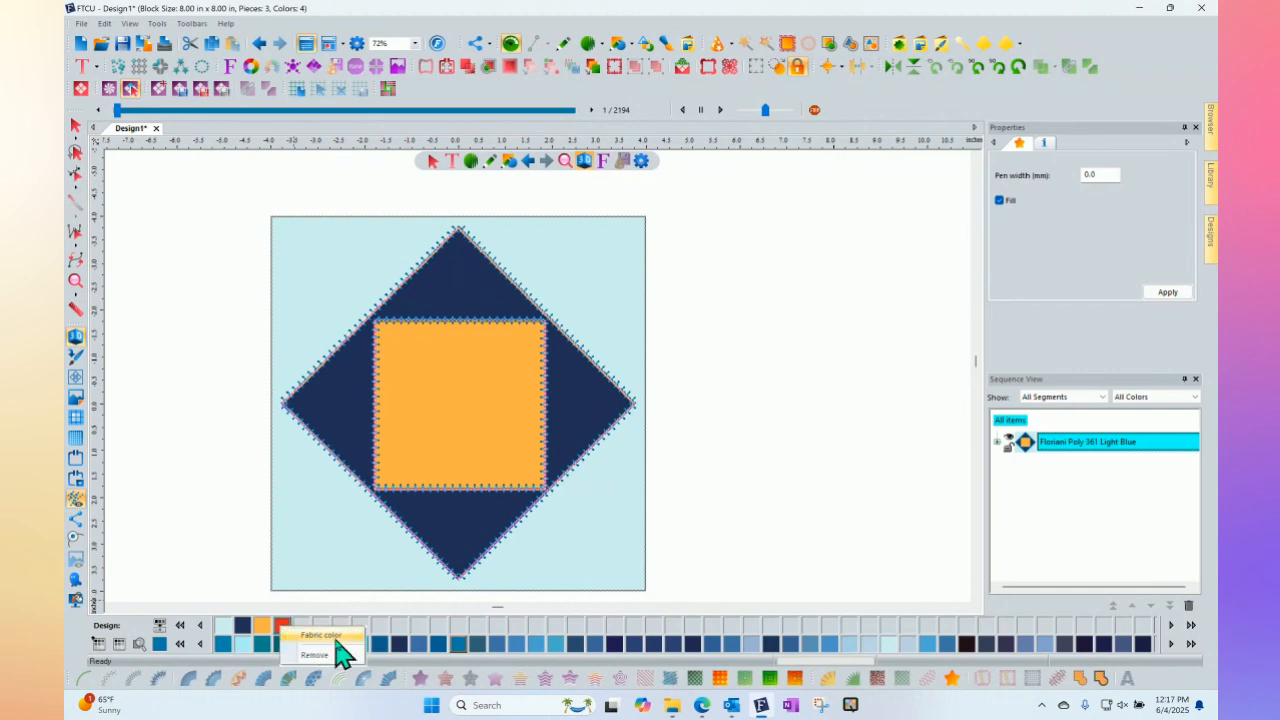
{"action": "left_click", "coordinate": [322, 636]}
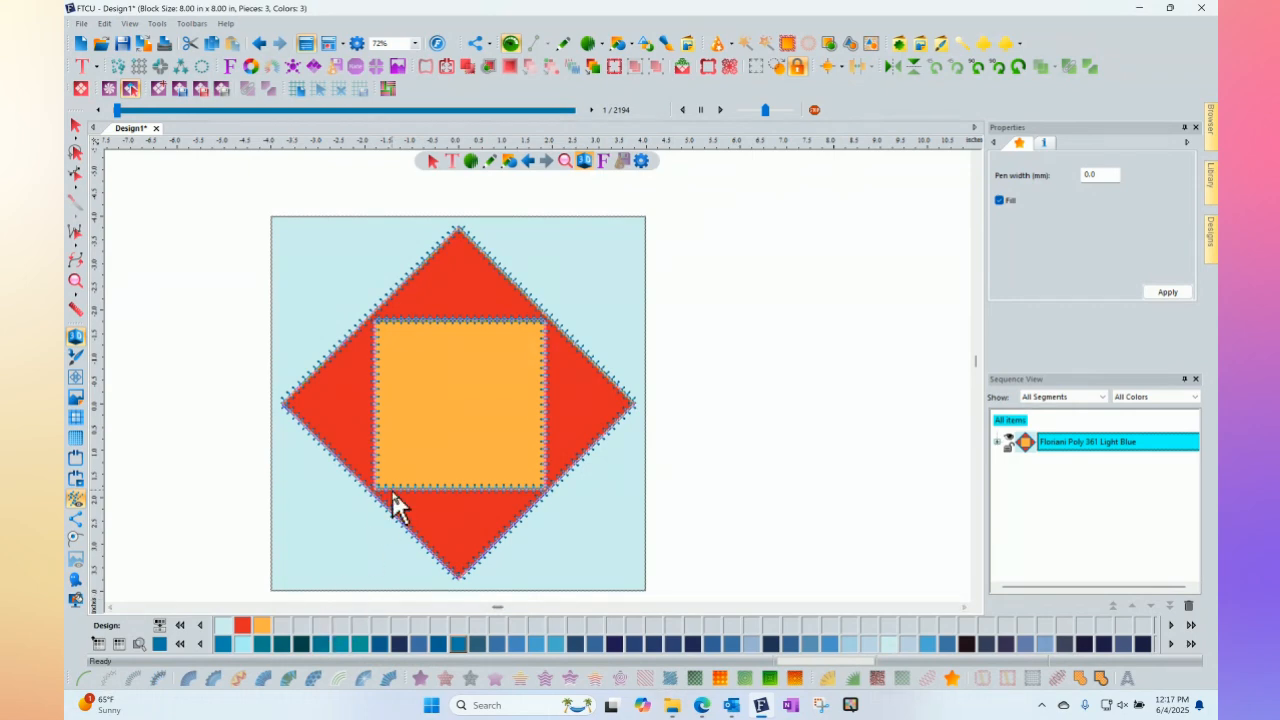
Step: Change the binding stitch motif of both the diamond and the centre square to AQ44
{"action": "left_click", "coordinate": [414, 271]}
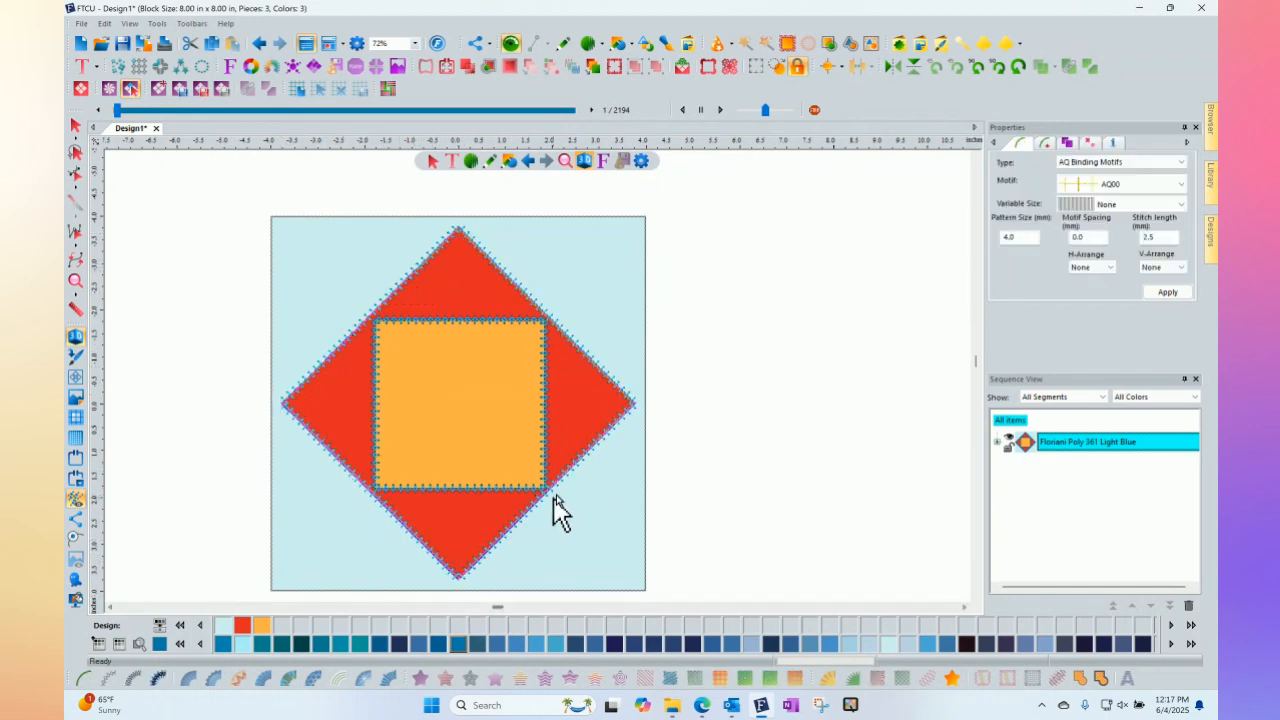
{"action": "left_click", "coordinate": [439, 320]}
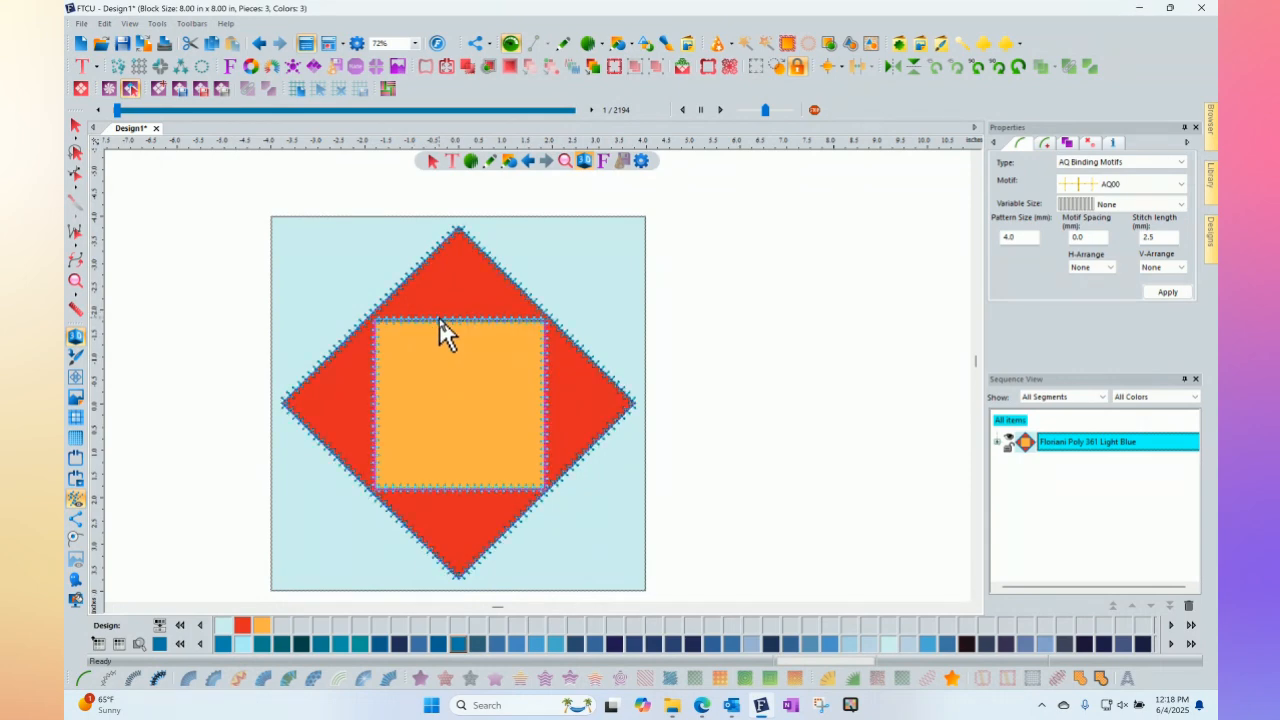
{"action": "left_click", "coordinate": [419, 262]}
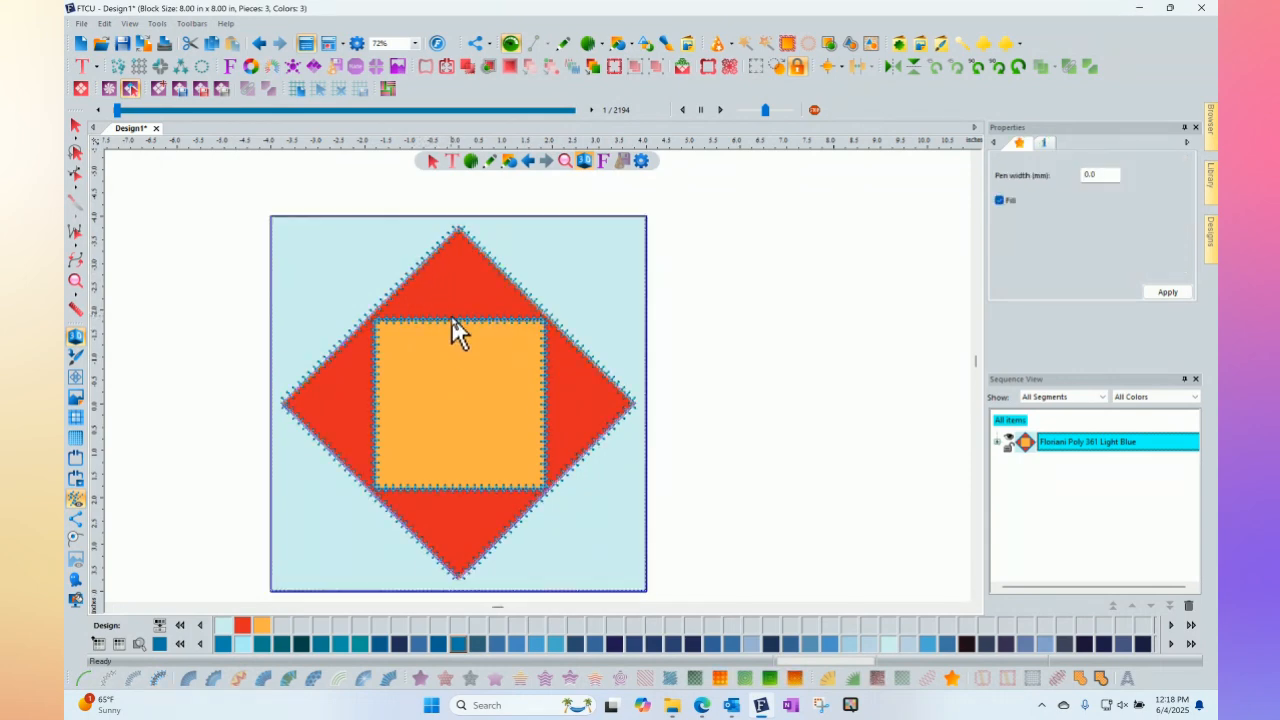
{"action": "left_click", "coordinate": [450, 322]}
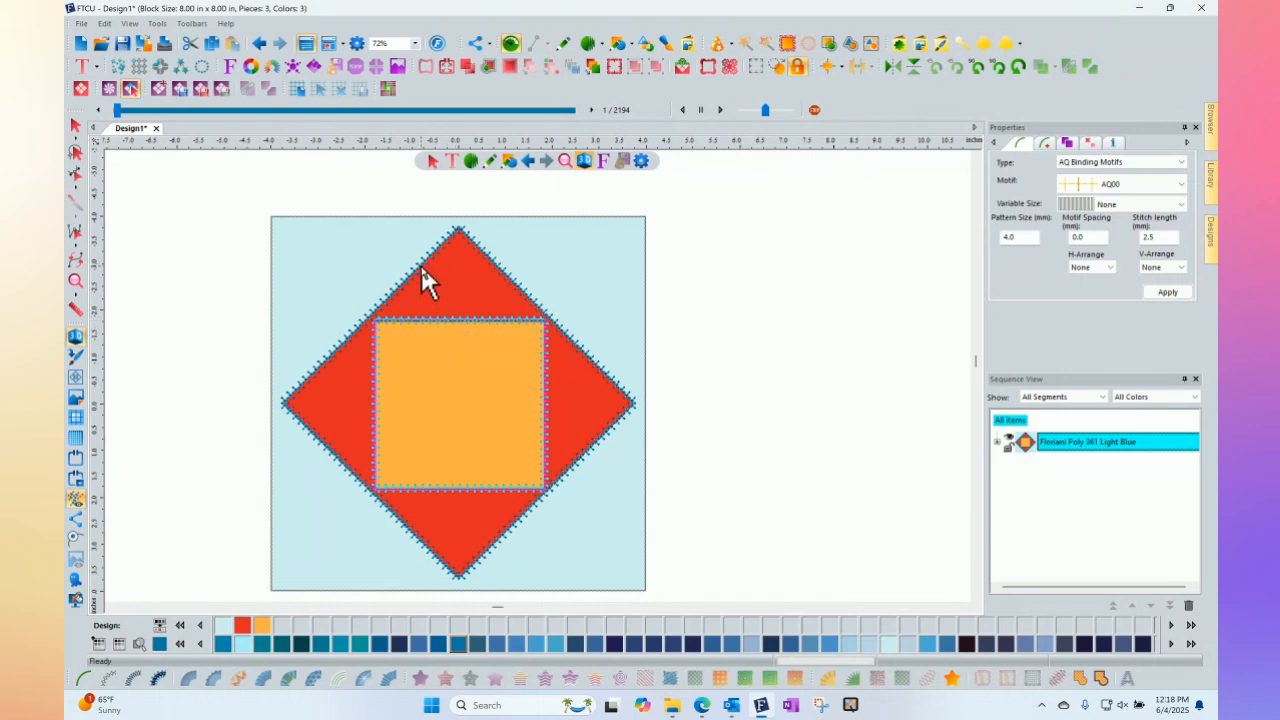
{"action": "left_click", "coordinate": [394, 289]}
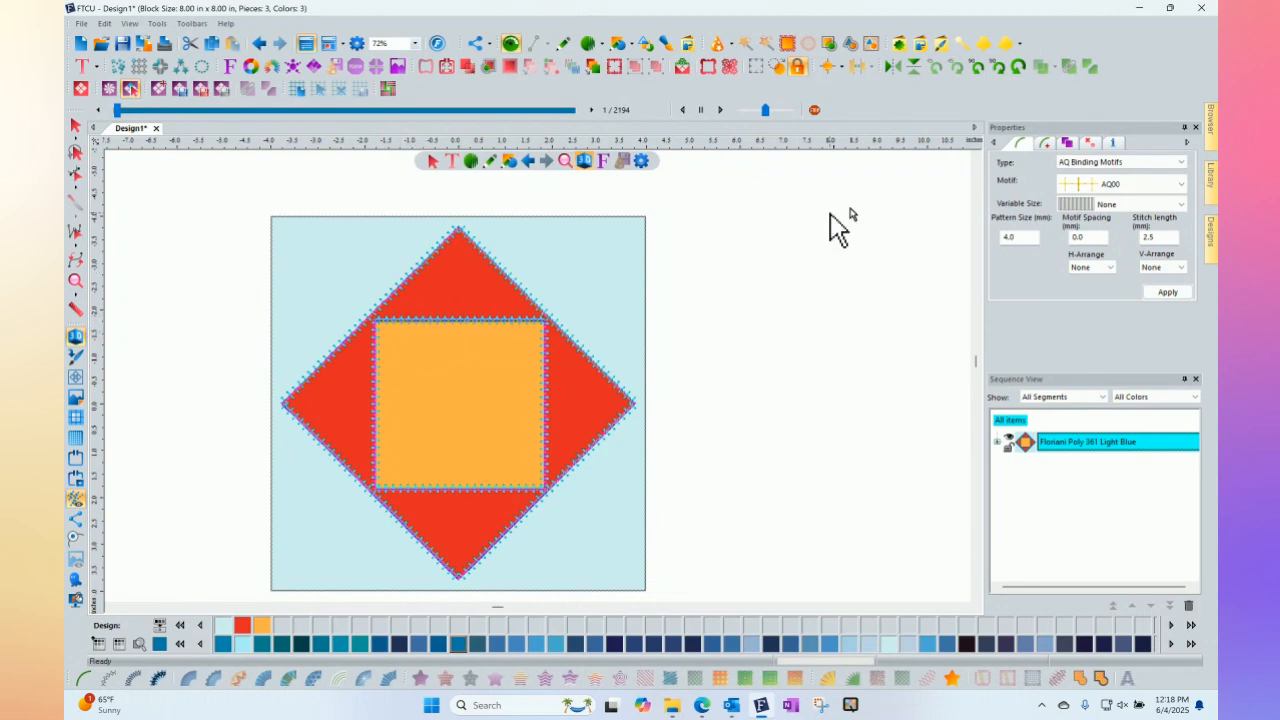
{"action": "left_click", "coordinate": [1131, 192]}
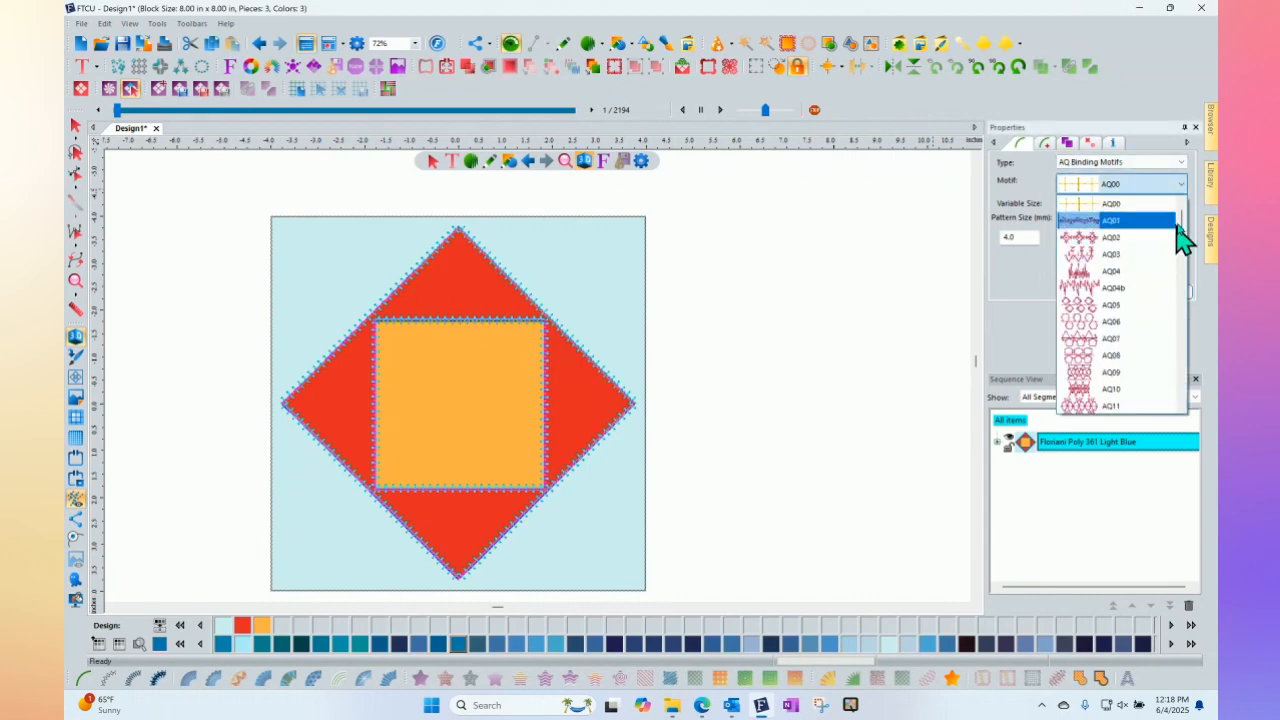
{"action": "left_click_drag", "start_coordinate": [1183, 224], "coordinate": [1213, 367]}
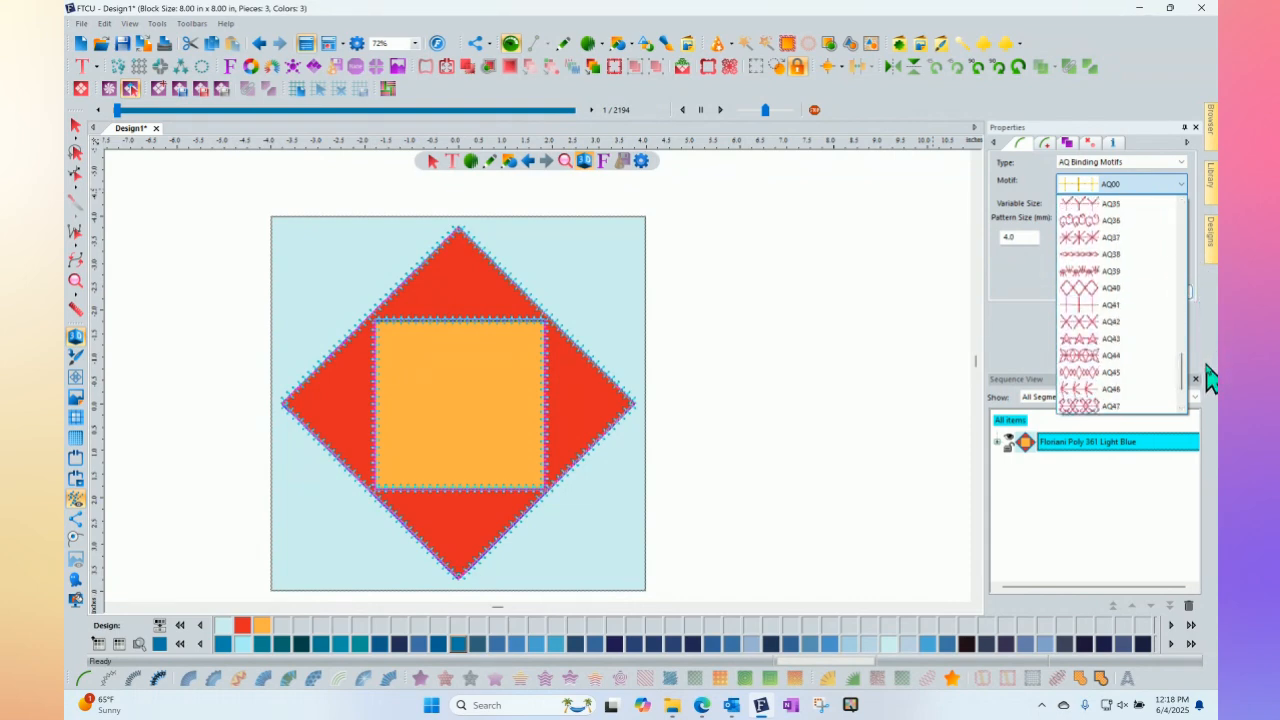
{"action": "left_click", "coordinate": [1106, 358]}
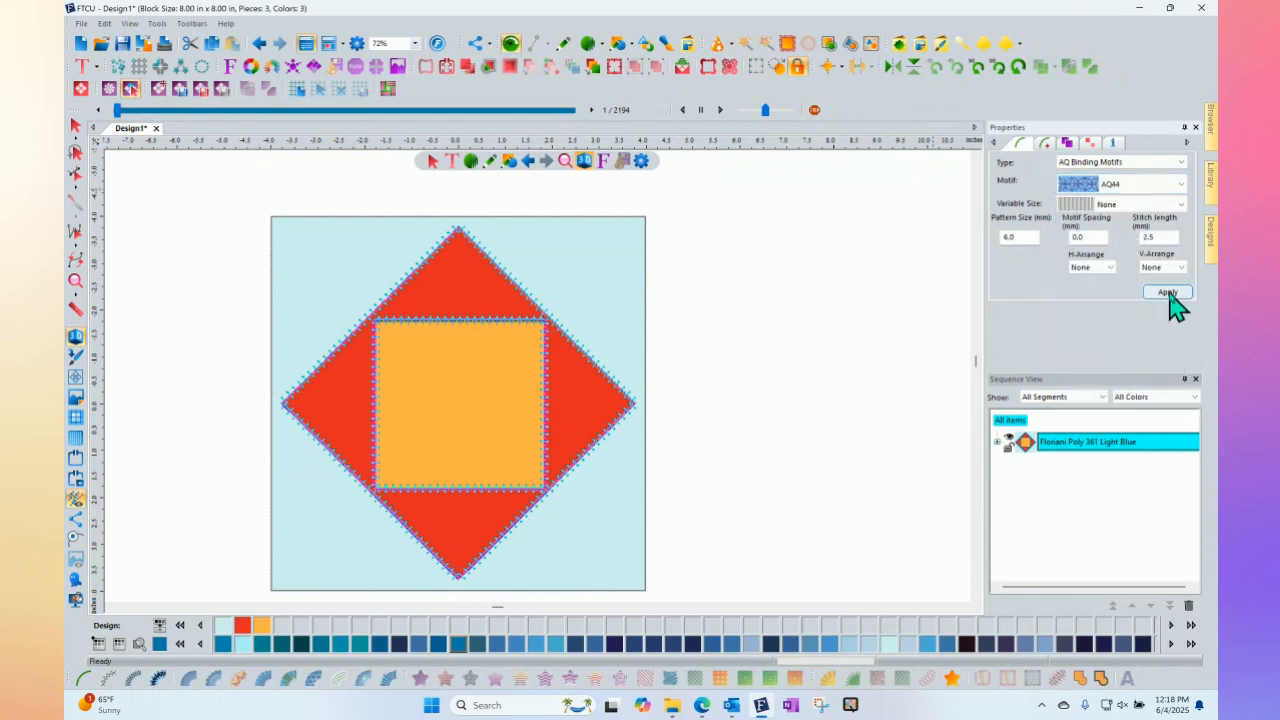
{"action": "left_click", "coordinate": [1167, 292]}
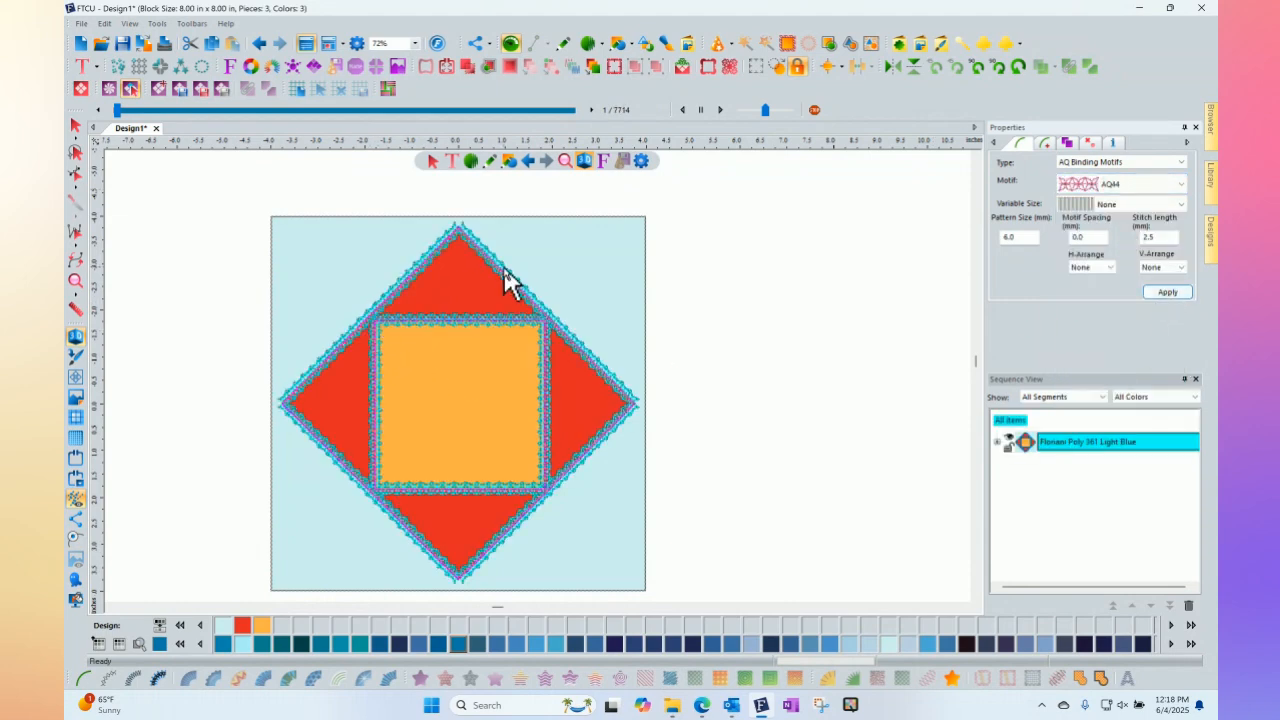
{"action": "left_click", "coordinate": [686, 343]}
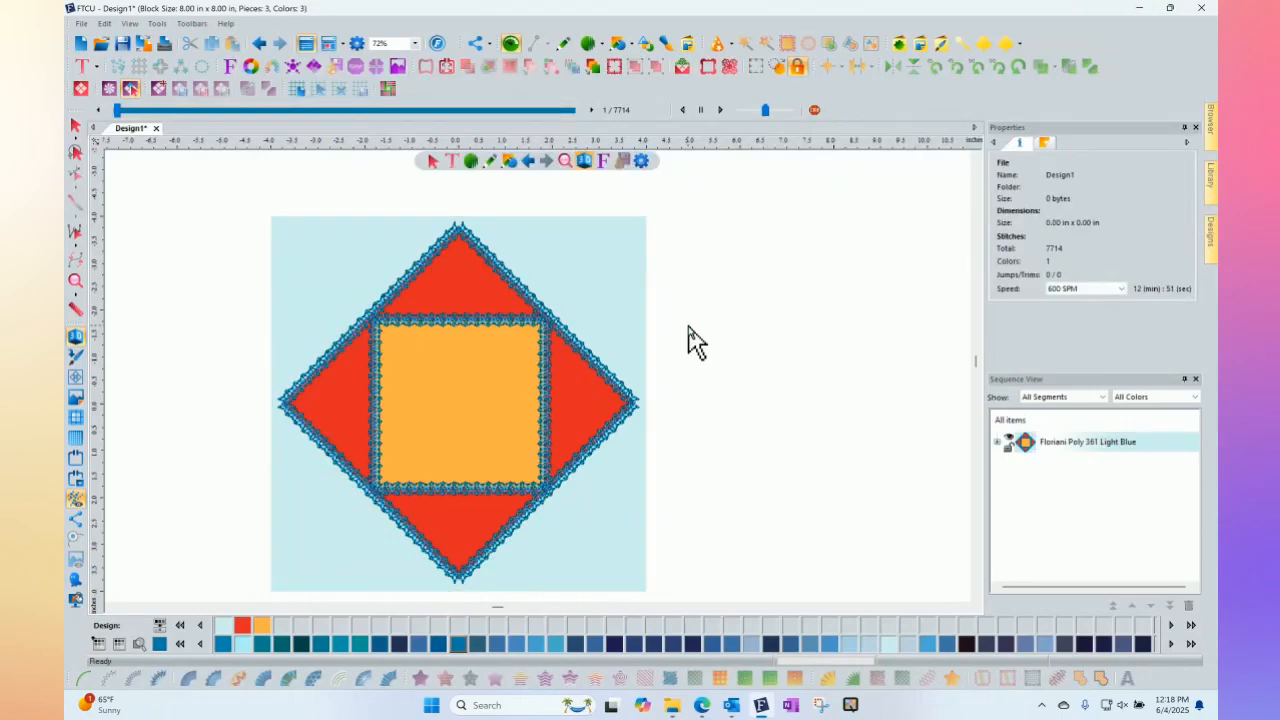
Step: Set the pattern size of the centre square's binding stitches to 10 mm
{"action": "scroll", "coordinate": [402, 286], "scroll_direction": "down", "scroll_amount": 1}
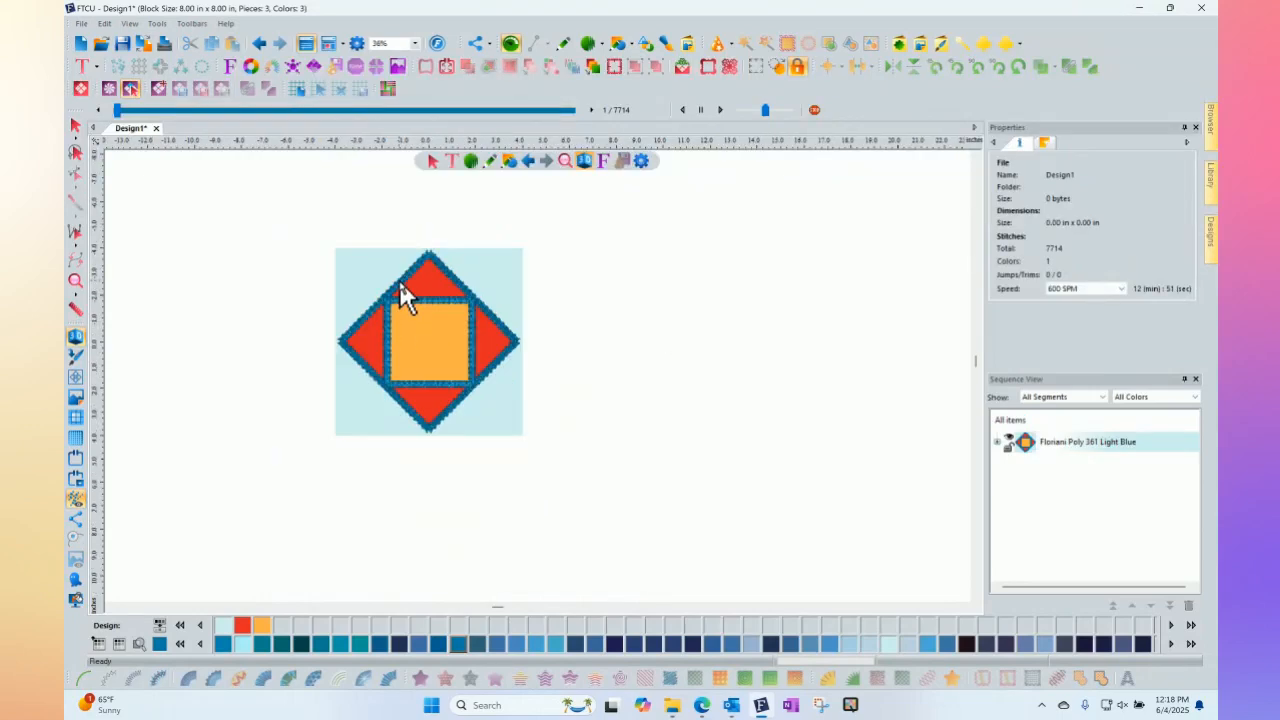
{"action": "scroll", "coordinate": [404, 290], "scroll_direction": "up", "scroll_amount": 2}
{"action": "scroll", "coordinate": [400, 296], "scroll_direction": "up", "scroll_amount": 1}
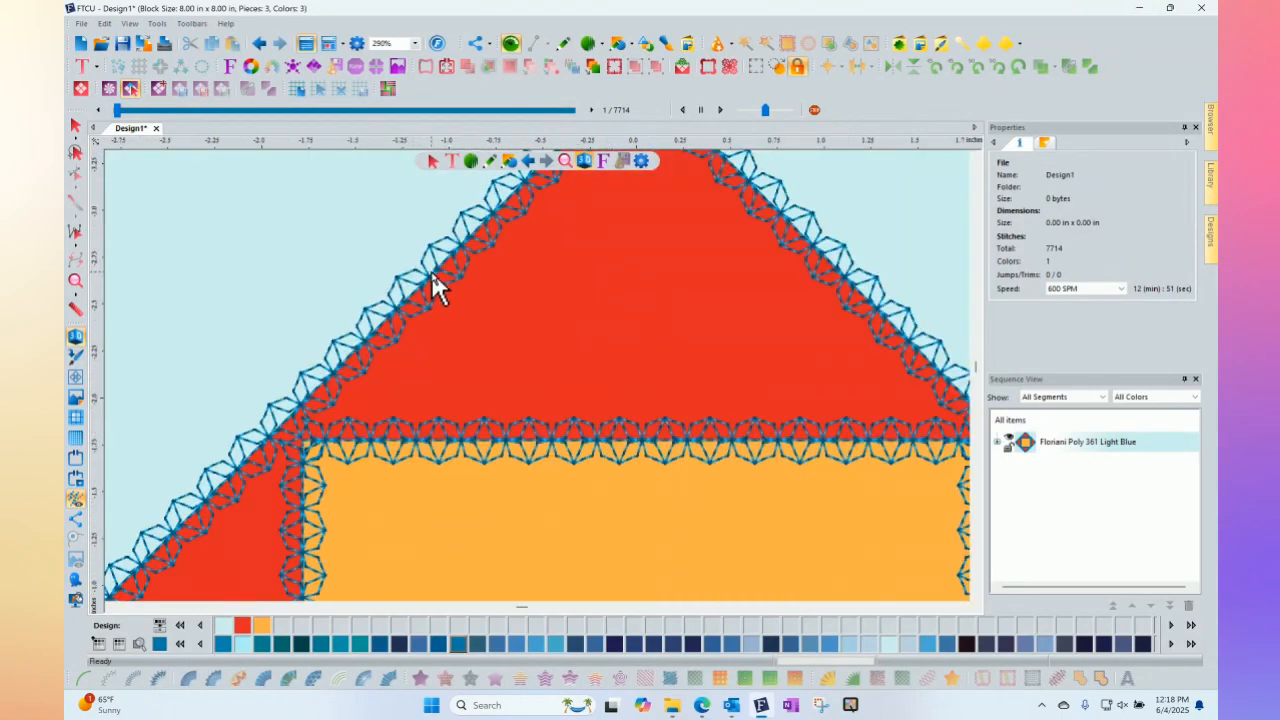
{"action": "left_click", "coordinate": [430, 278]}
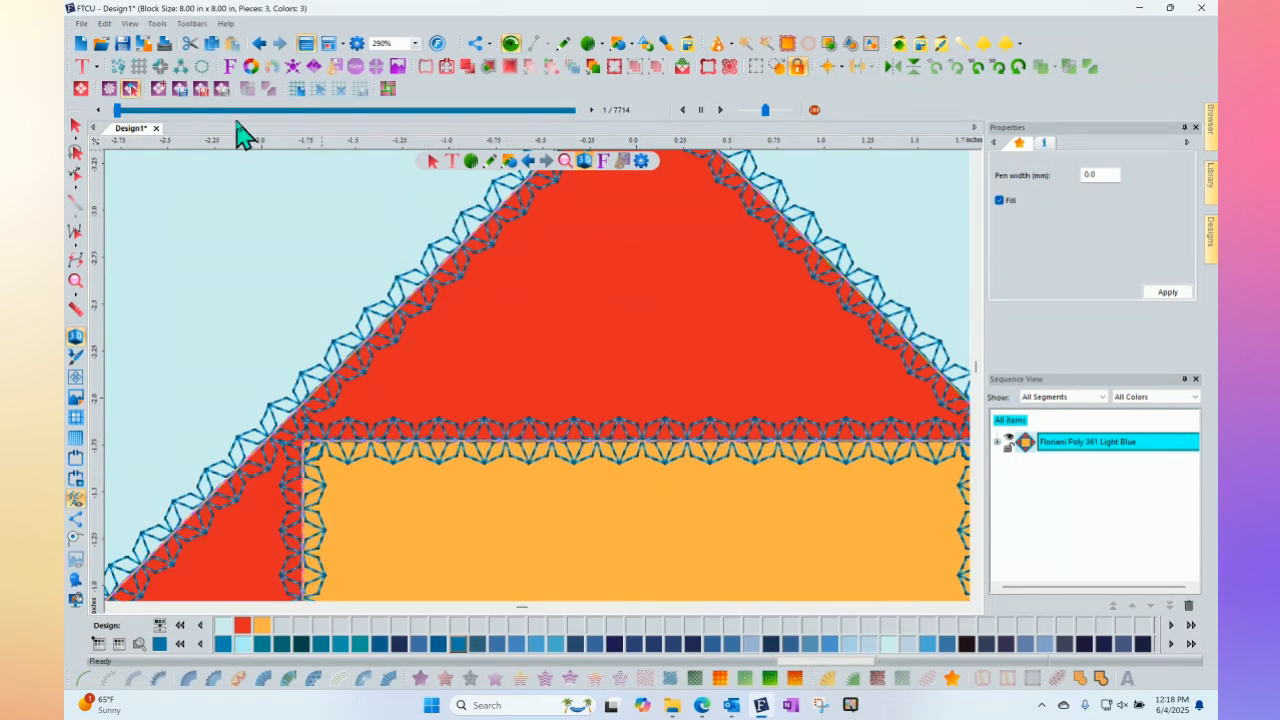
{"action": "left_click", "coordinate": [422, 445]}
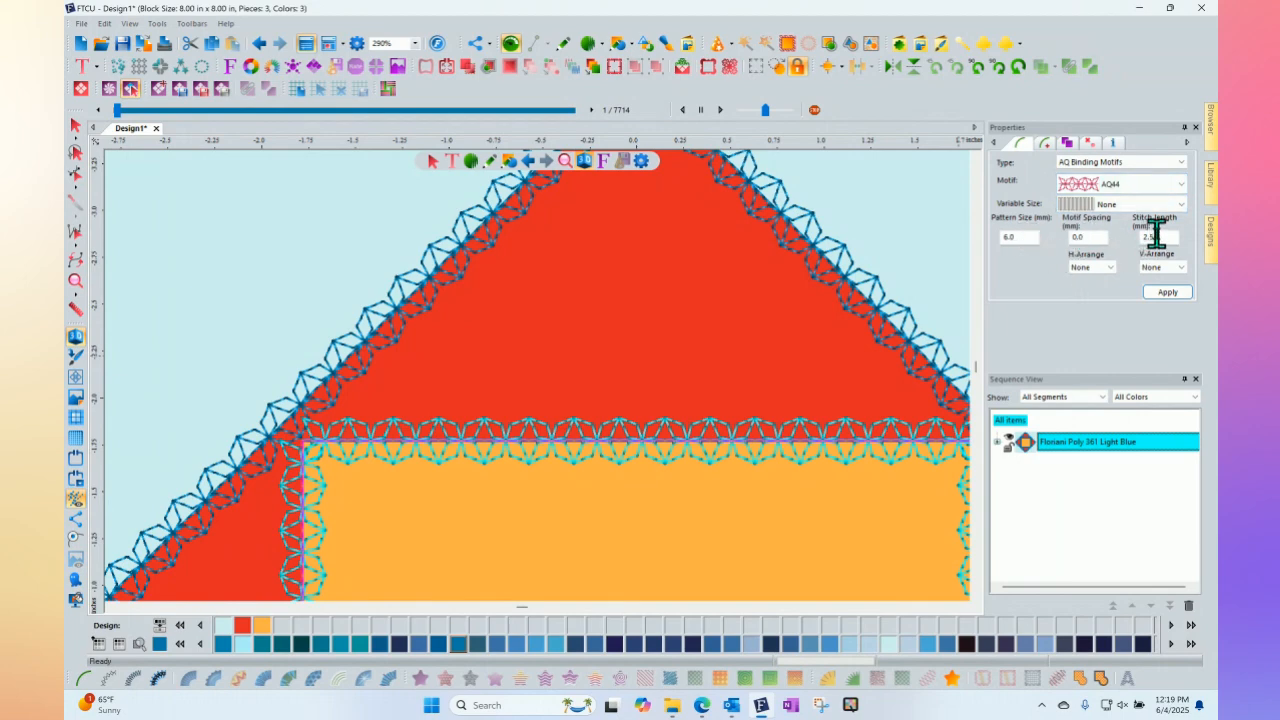
{"action": "double_click", "coordinate": [1031, 242]}
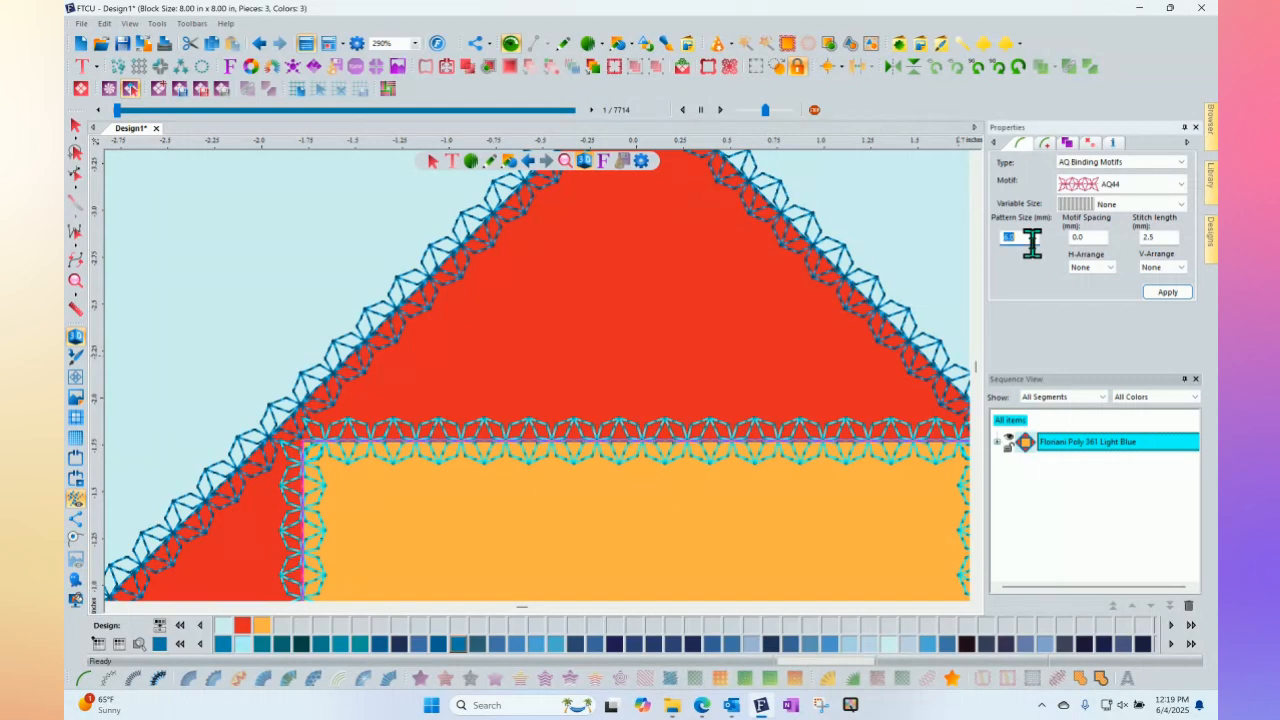
{"action": "type", "text": "10"}
{"action": "left_click", "coordinate": [1166, 292]}
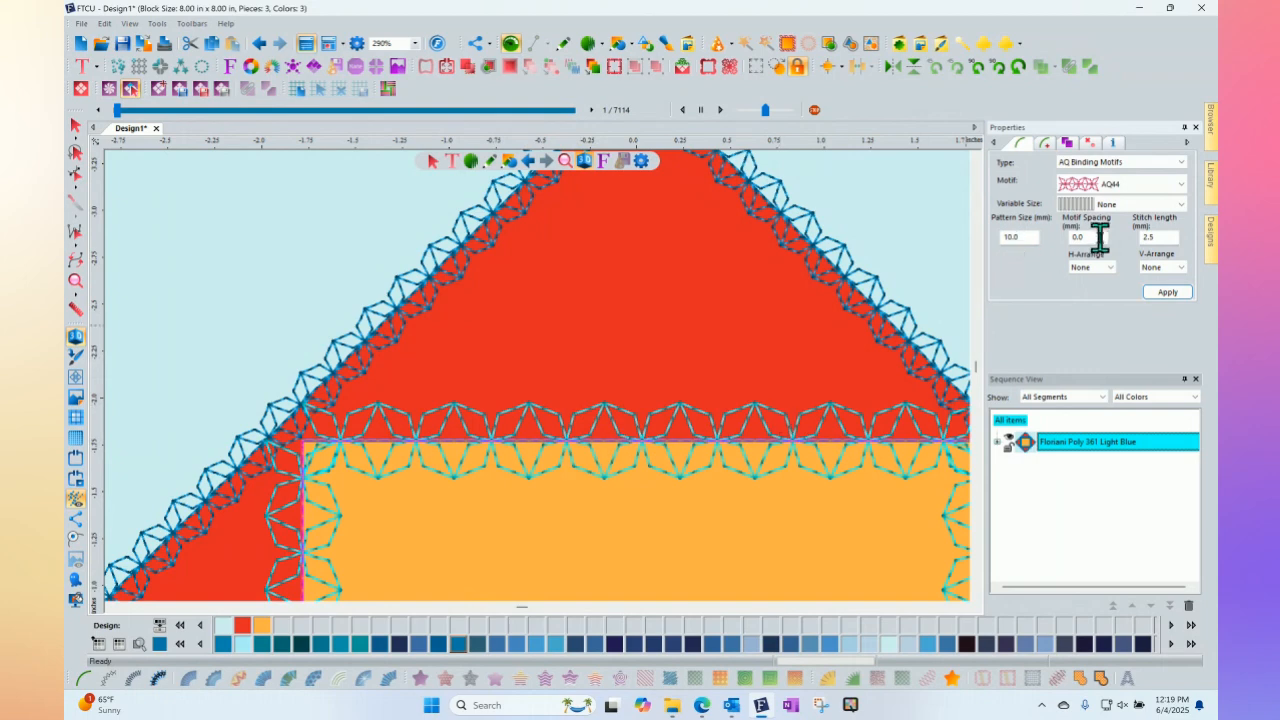
Step: Set the motif spacing of the centre square's binding to 1 mm and clear the selection
{"action": "type", "text": "1"}
{"action": "left_click", "coordinate": [1166, 292]}
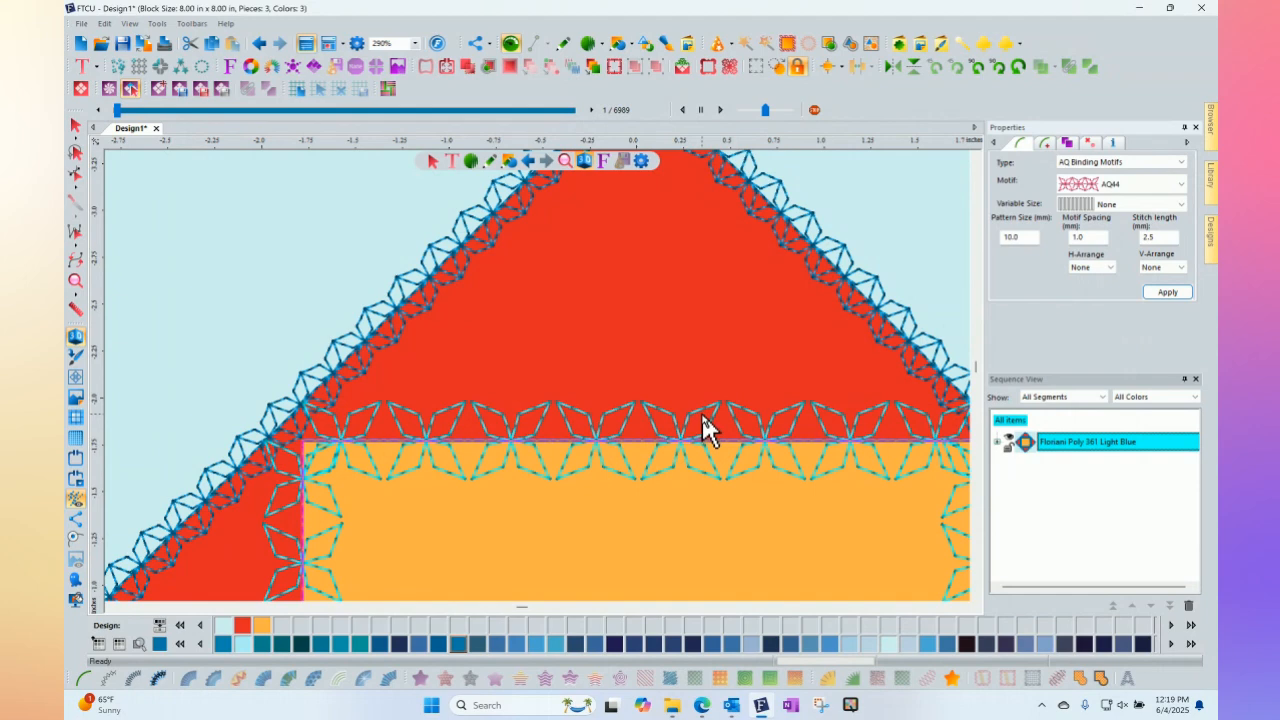
{"action": "scroll", "coordinate": [702, 416], "scroll_direction": "up", "scroll_amount": 2}
{"action": "scroll", "coordinate": [702, 416], "scroll_direction": "down", "scroll_amount": 4}
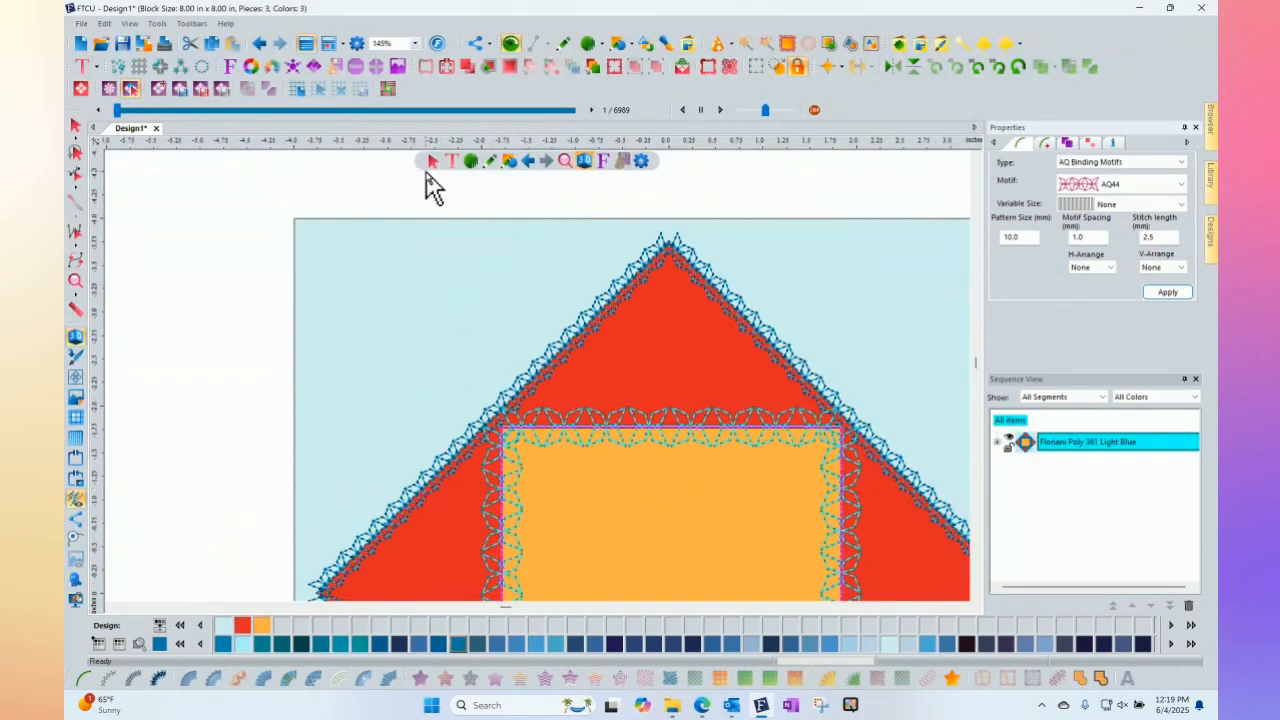
{"action": "left_click", "coordinate": [435, 210]}
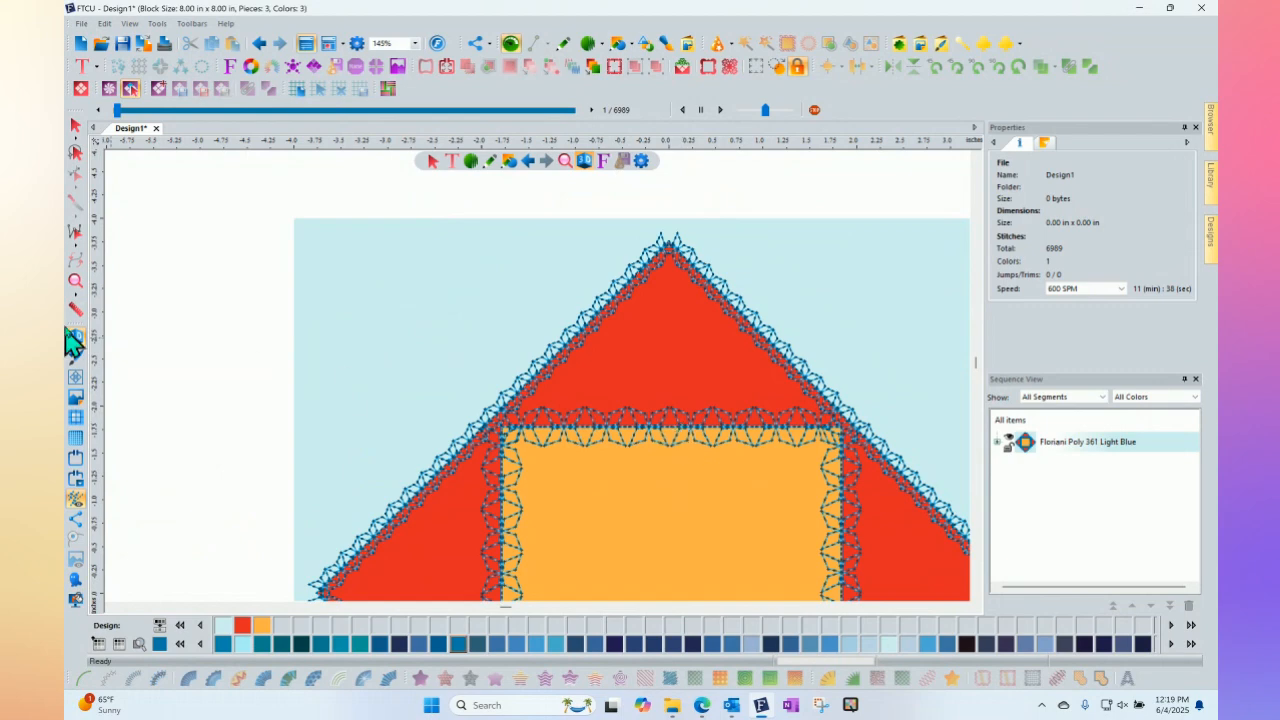
{"action": "left_click", "coordinate": [76, 283]}
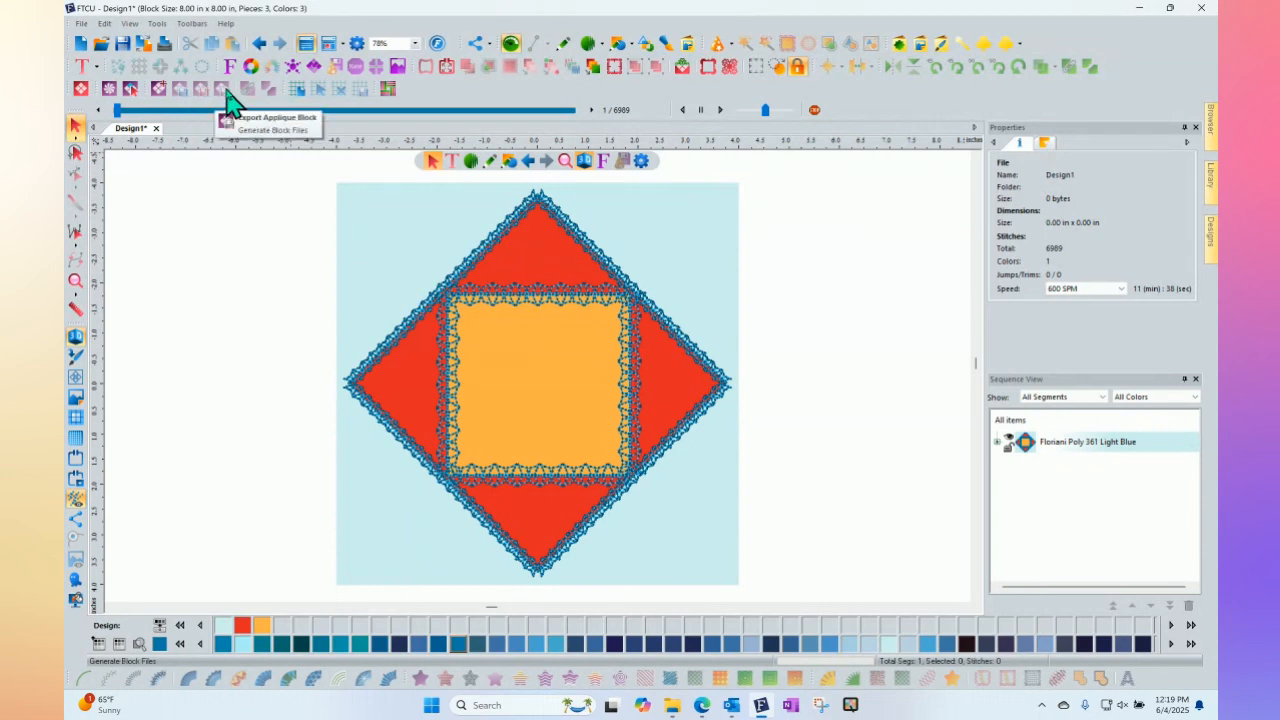
Step: Start an AQ block export of the whole block with project name "today" and stitch format Baby Lock/Brother Multi Needle (PES v9)
{"action": "left_click", "coordinate": [1012, 421]}
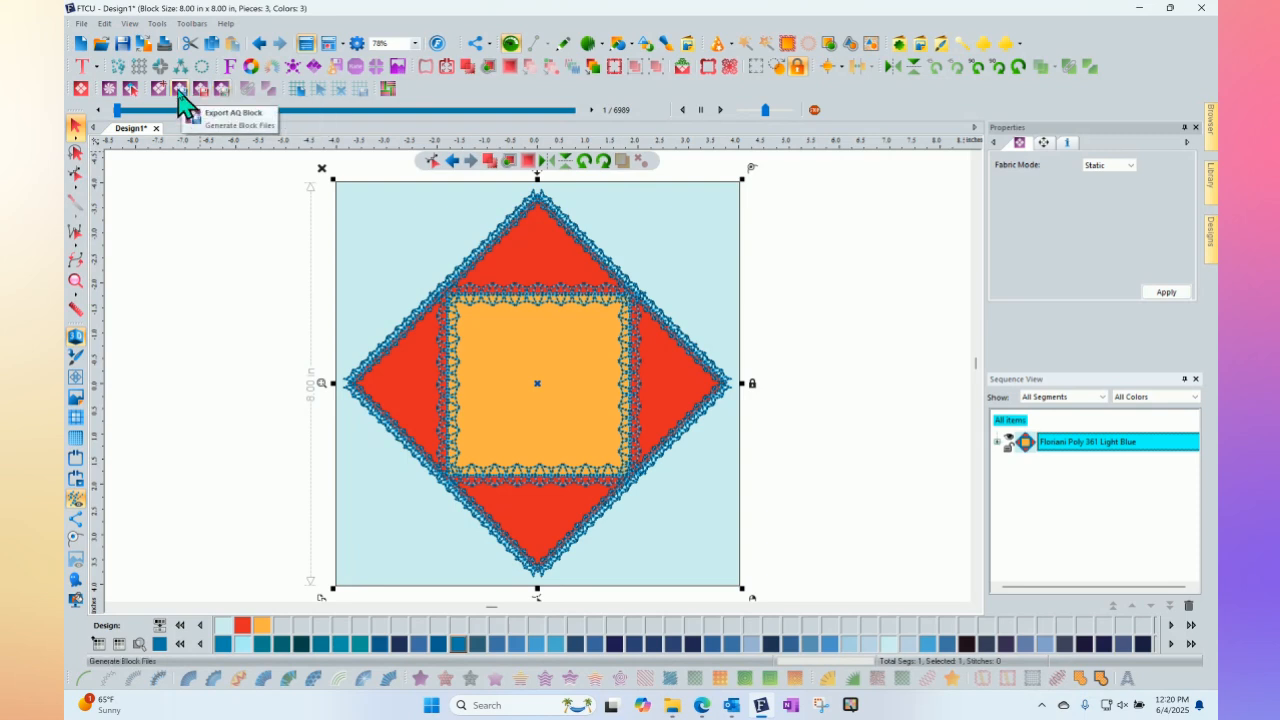
{"action": "left_click", "coordinate": [180, 90]}
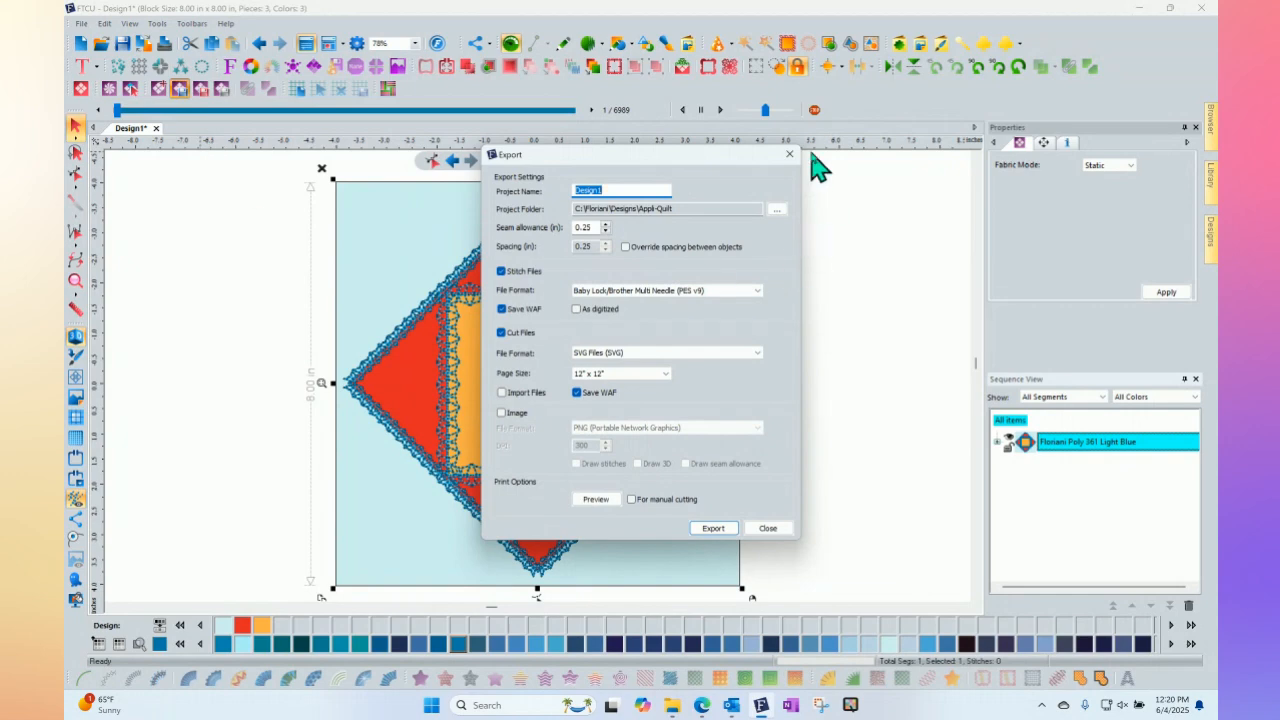
{"action": "left_click_drag", "start_coordinate": [700, 158], "coordinate": [443, 128]}
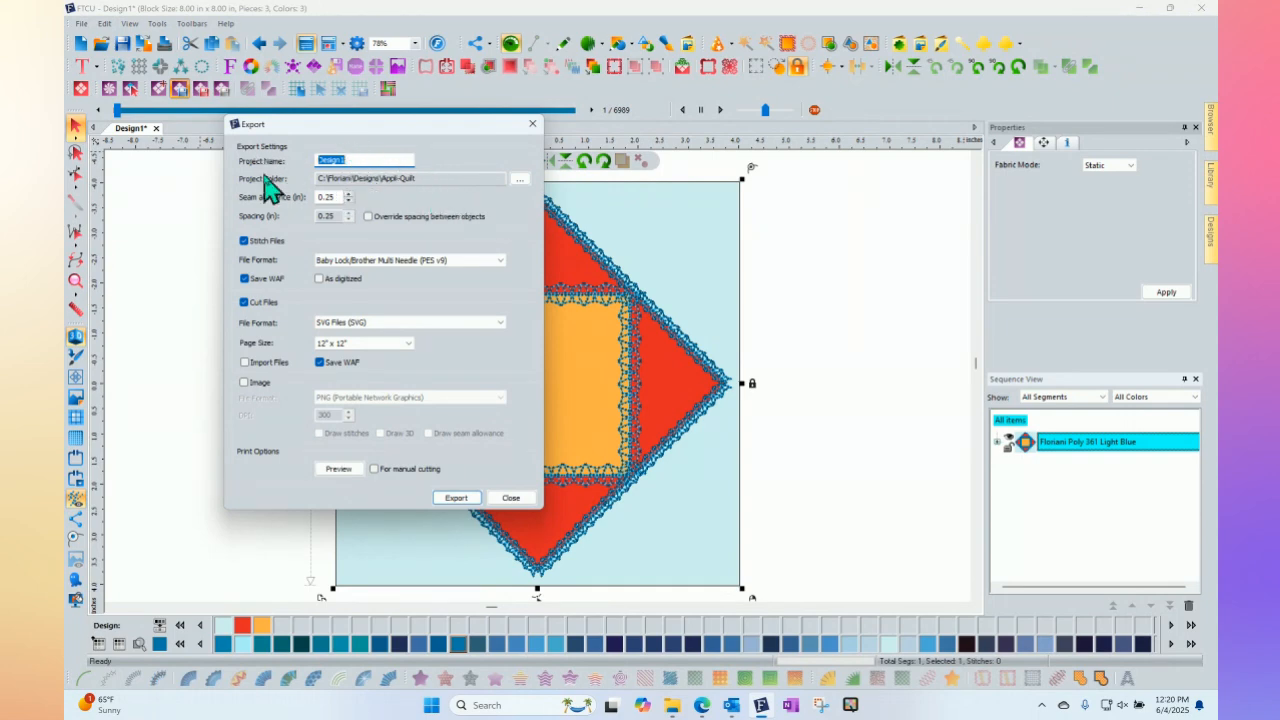
{"action": "type", "text": "t"}
{"action": "left_click", "coordinate": [385, 262]}
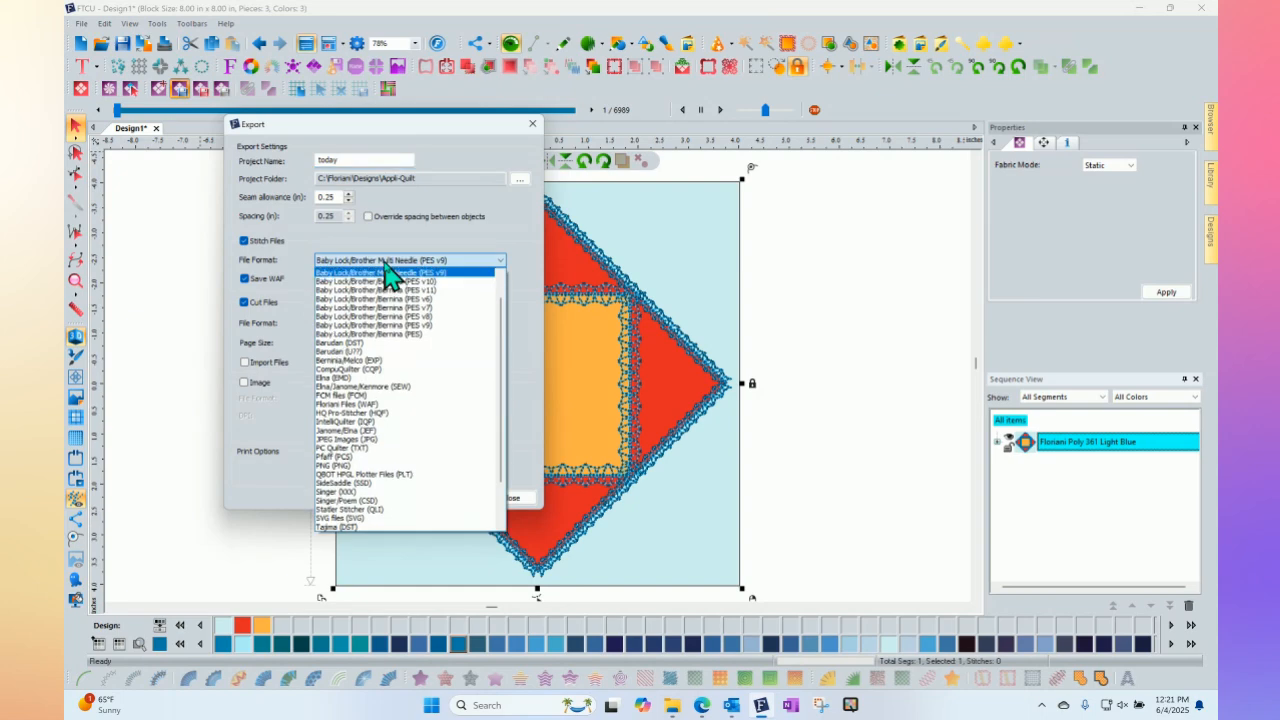
{"action": "left_click", "coordinate": [385, 261]}
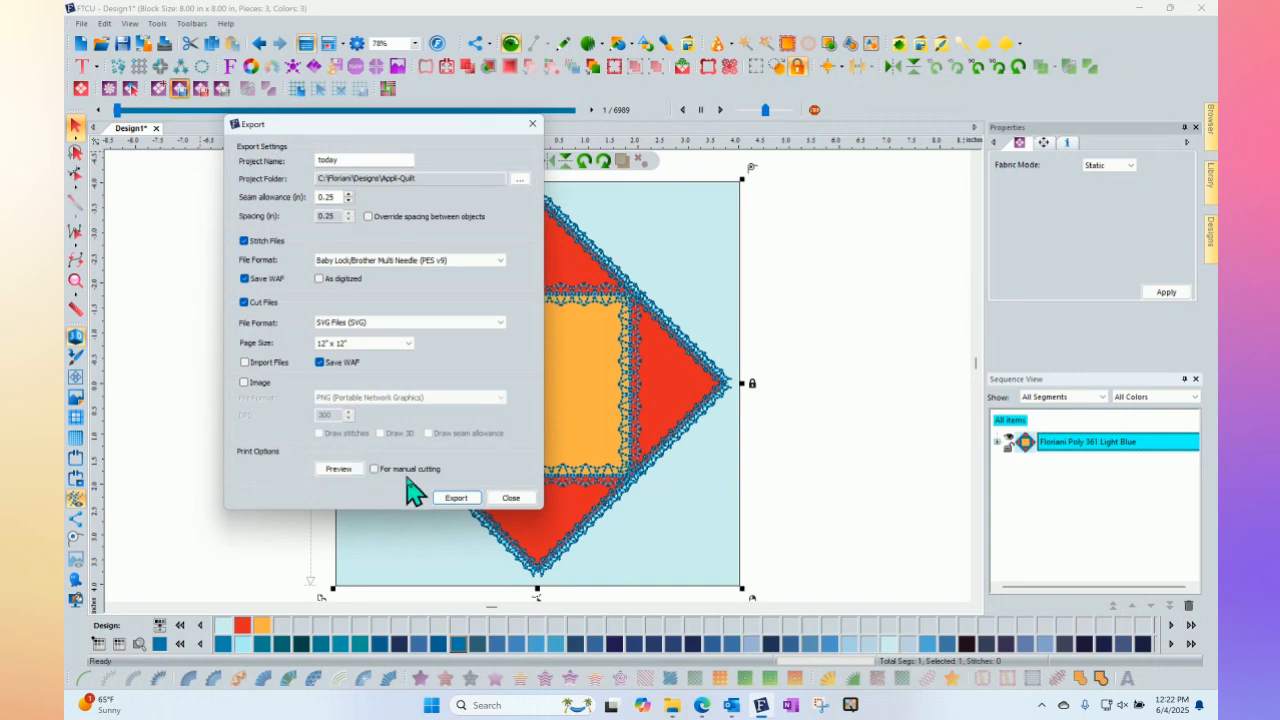
Step: Examine all pages of the export's print preview with manual cutting enabled, and switch manual cutting back off after closing it
{"action": "left_click", "coordinate": [374, 469]}
{"action": "left_click", "coordinate": [338, 469]}
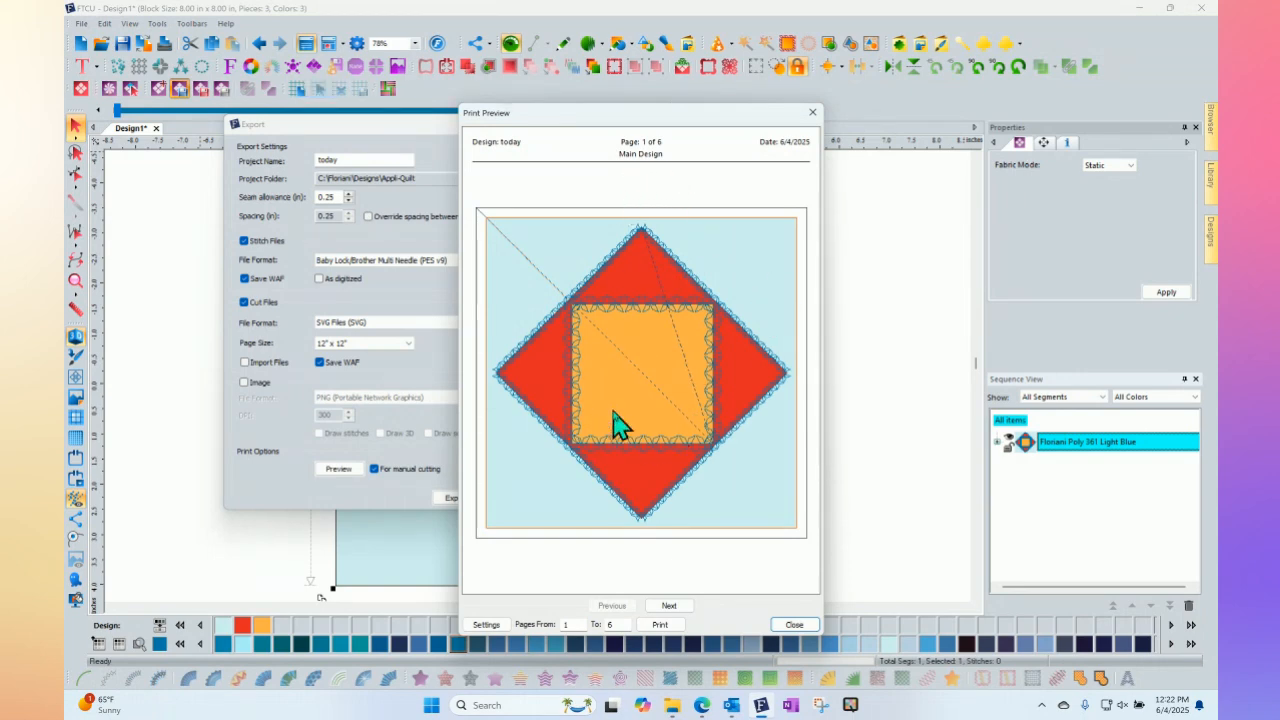
{"action": "left_click", "coordinate": [677, 608]}
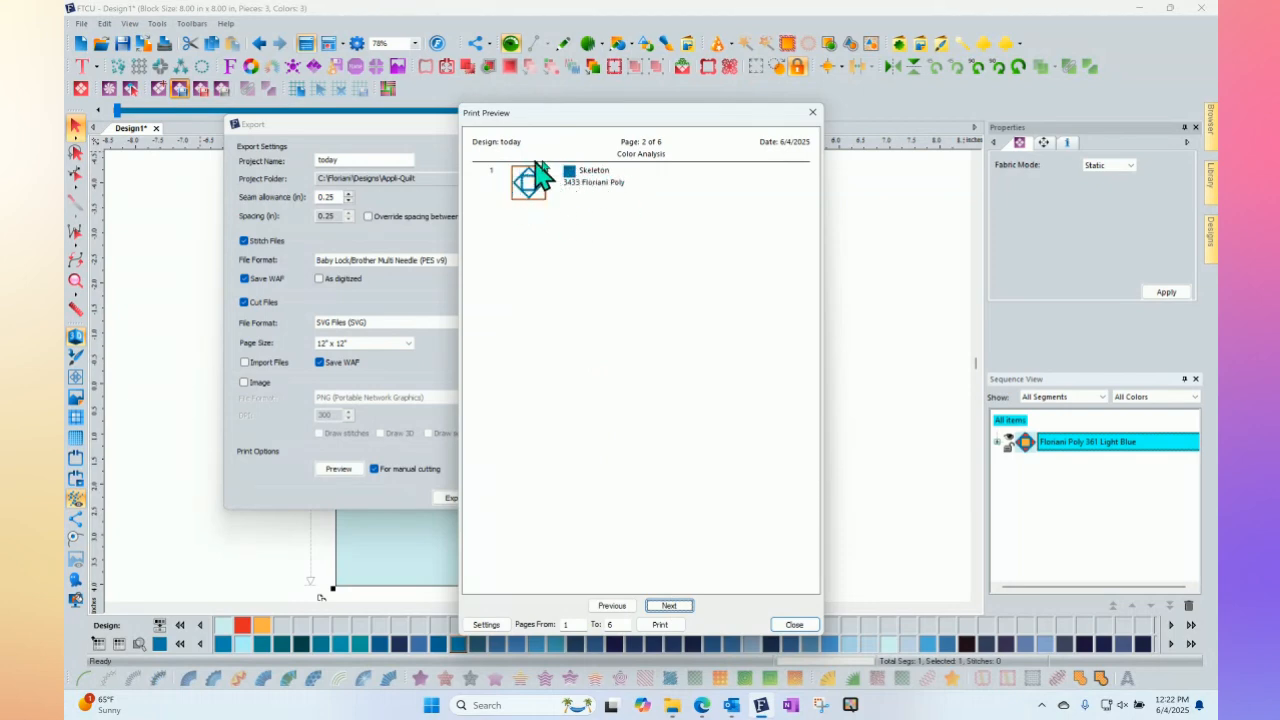
{"action": "left_click", "coordinate": [670, 606]}
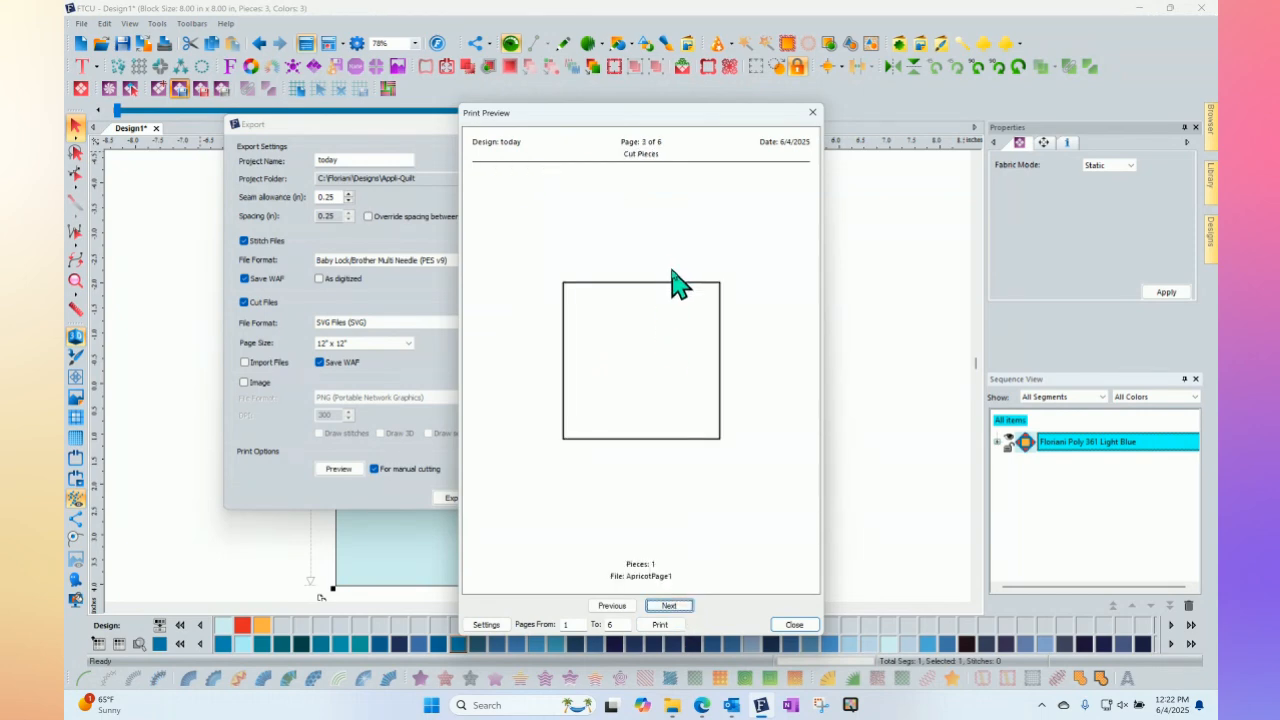
{"action": "left_click", "coordinate": [688, 606]}
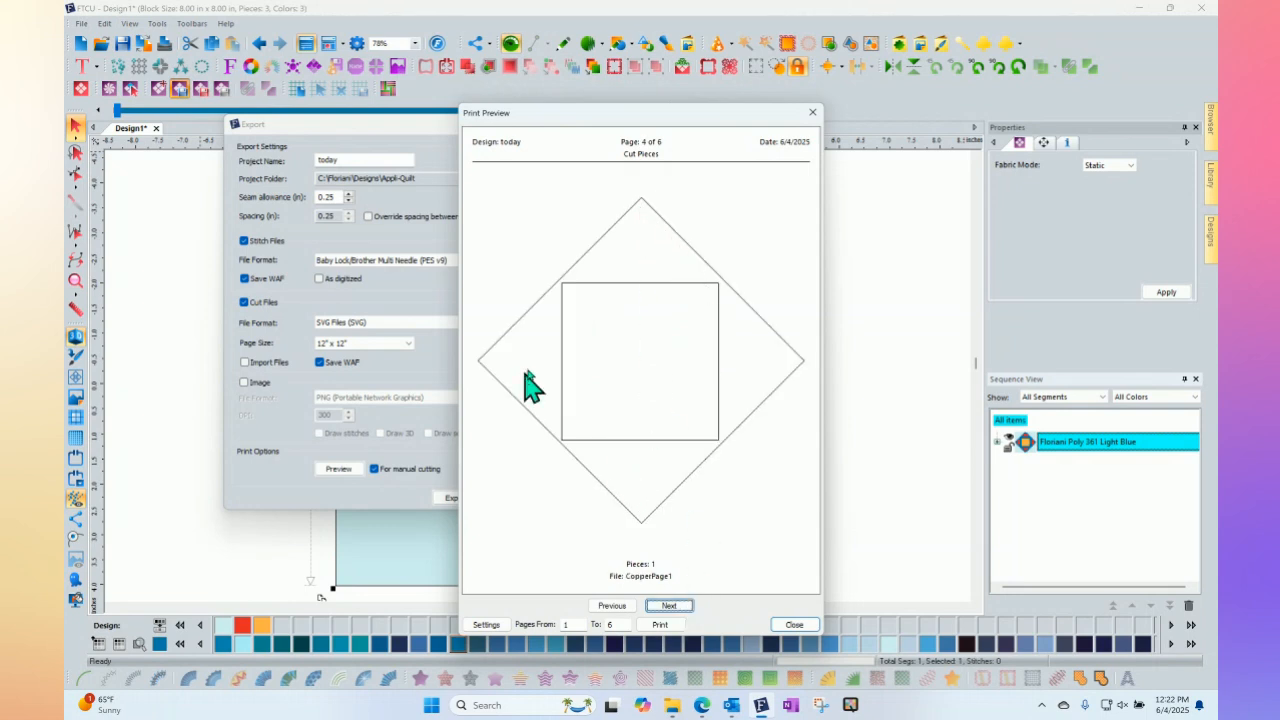
{"action": "left_click", "coordinate": [679, 607]}
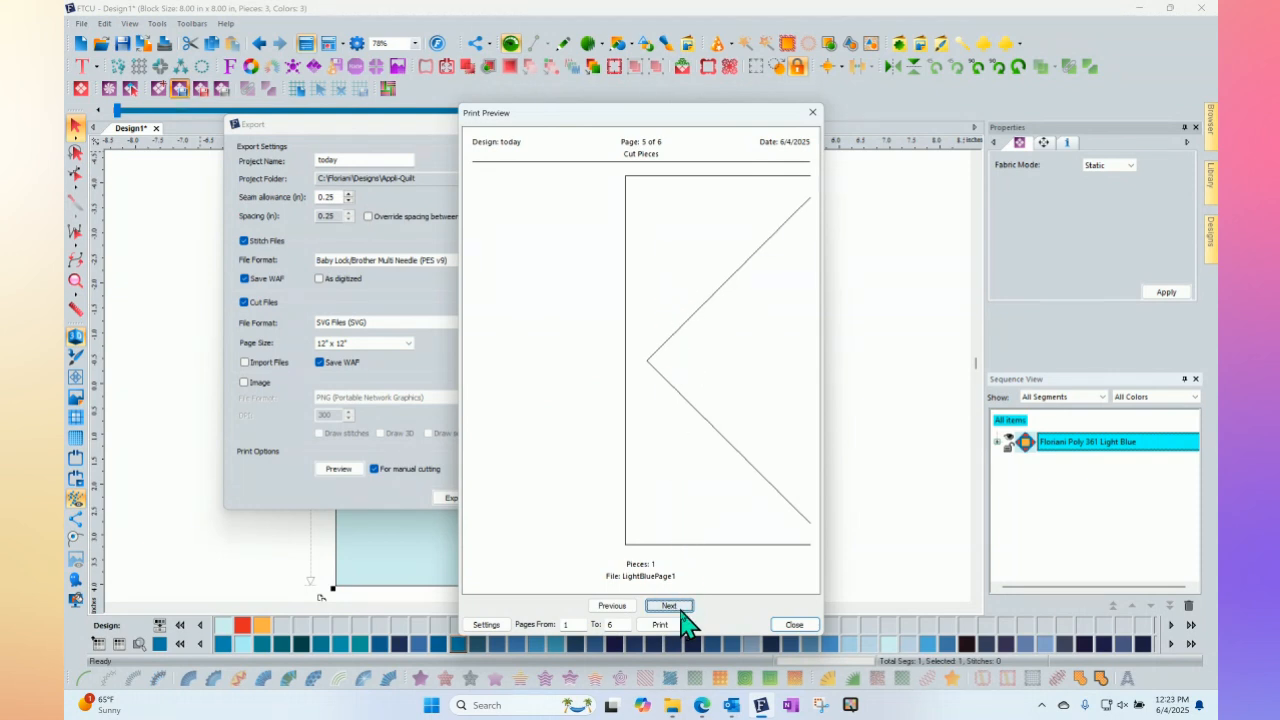
{"action": "left_click", "coordinate": [678, 607]}
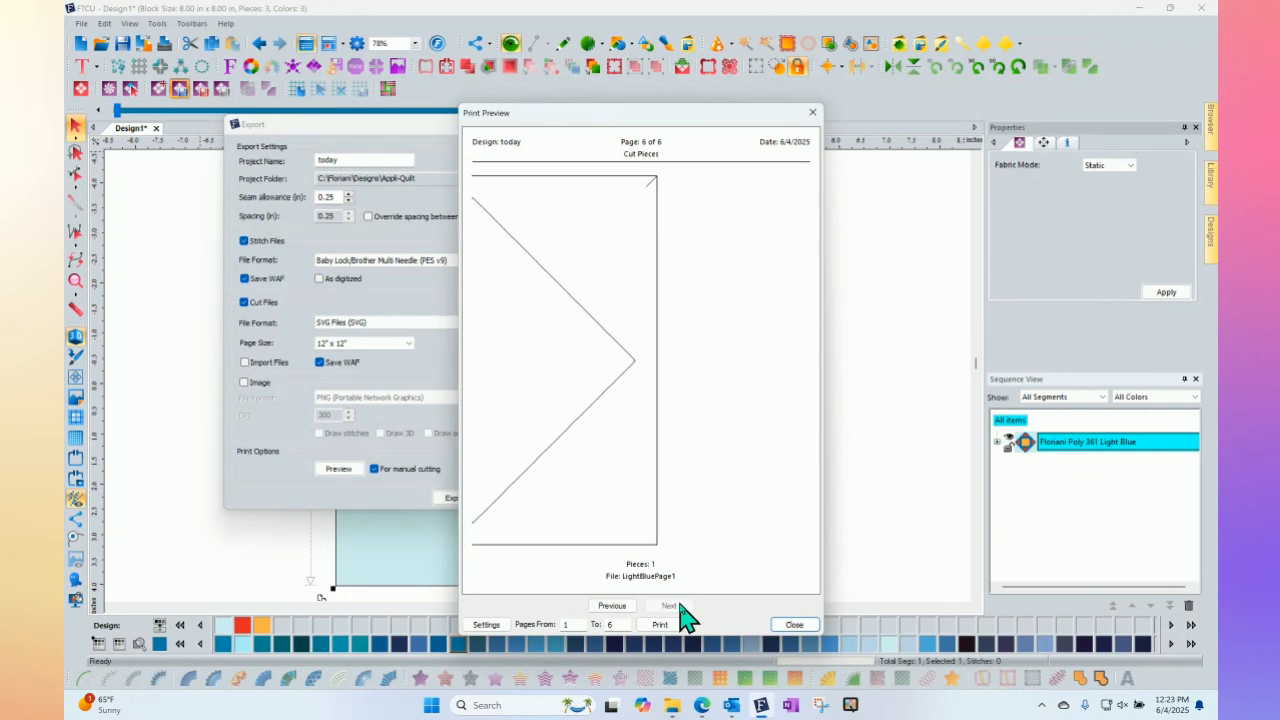
{"action": "left_click", "coordinate": [794, 625]}
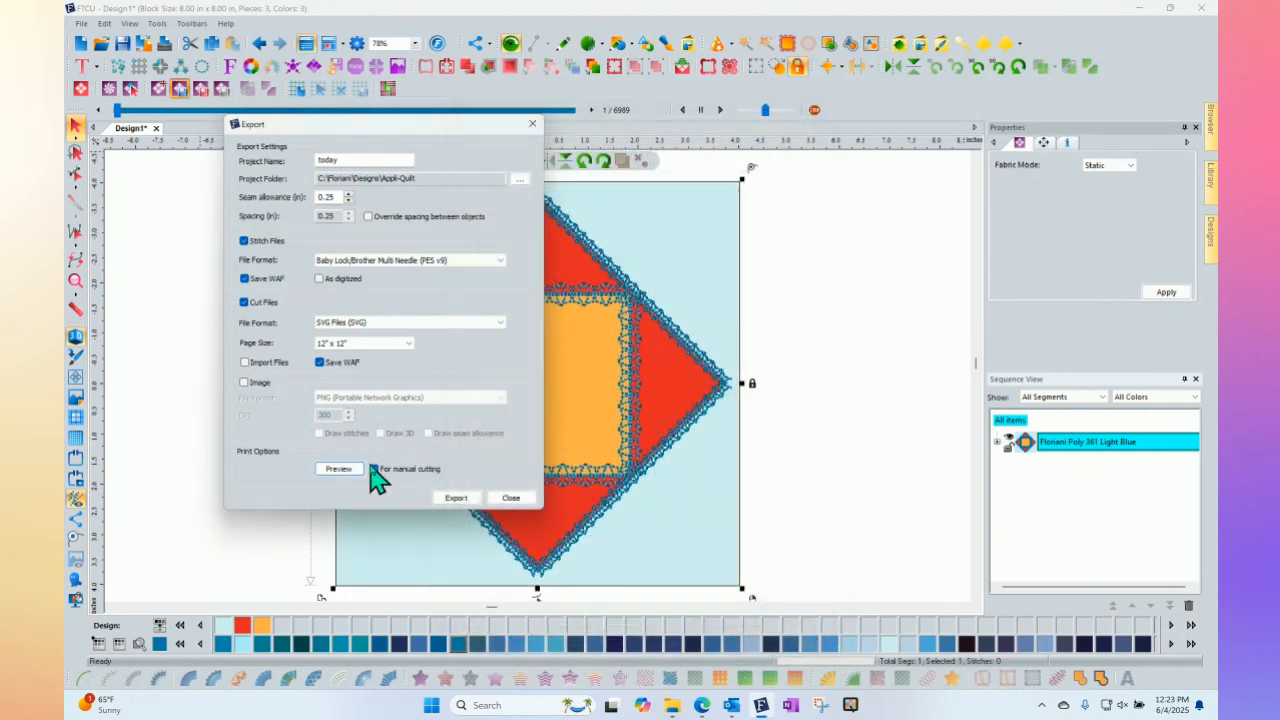
{"action": "left_click", "coordinate": [375, 469]}
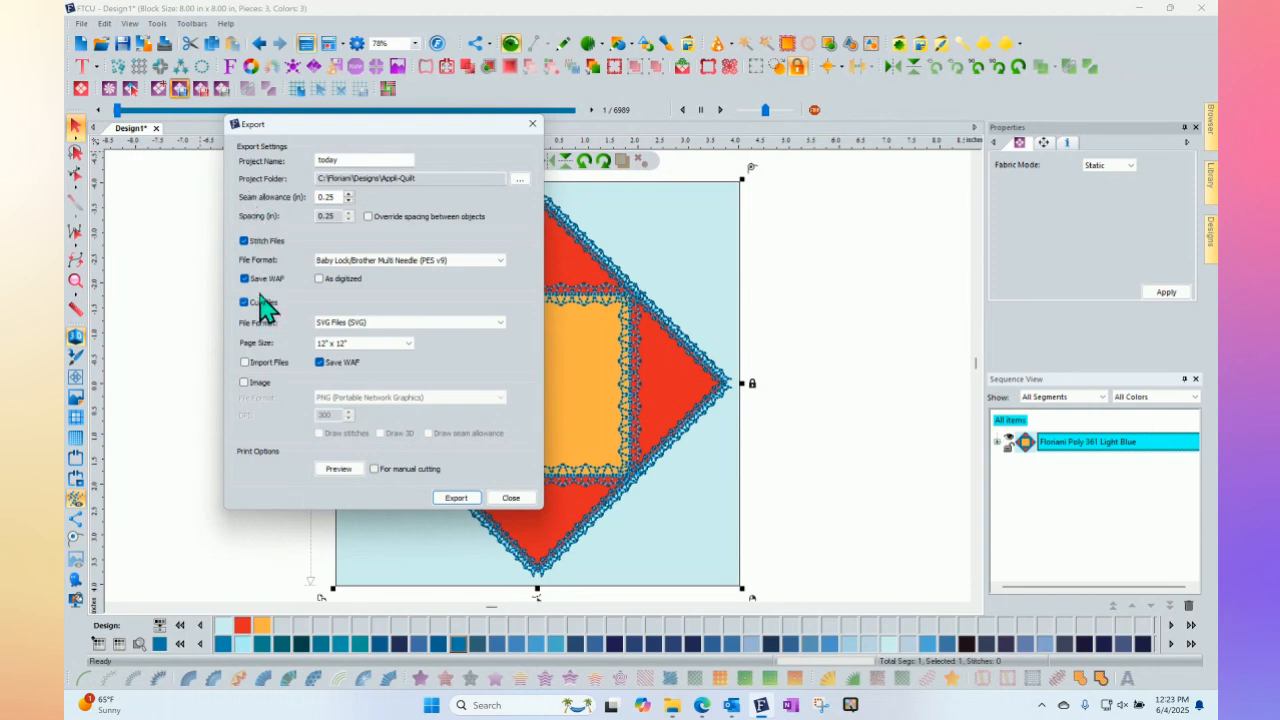
Step: Include a PNG image at 300 DPI in the export and generate the block files
{"action": "left_click", "coordinate": [245, 384]}
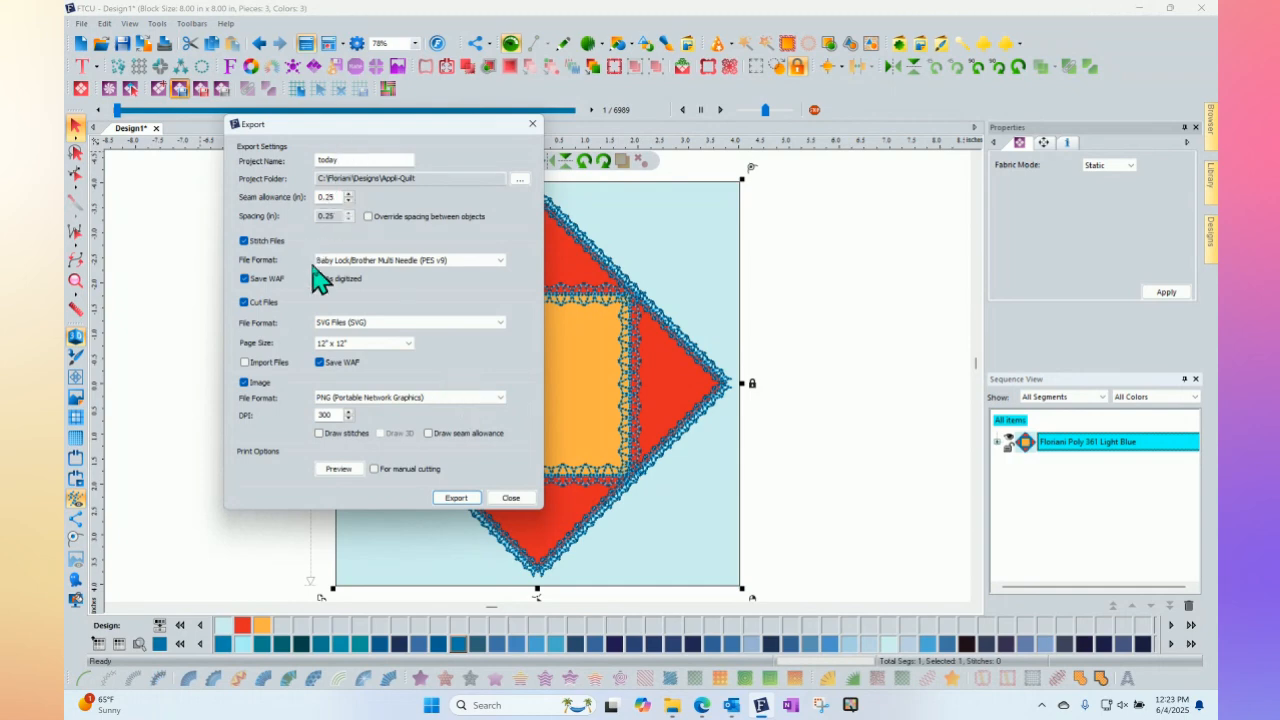
{"action": "left_click", "coordinate": [456, 498]}
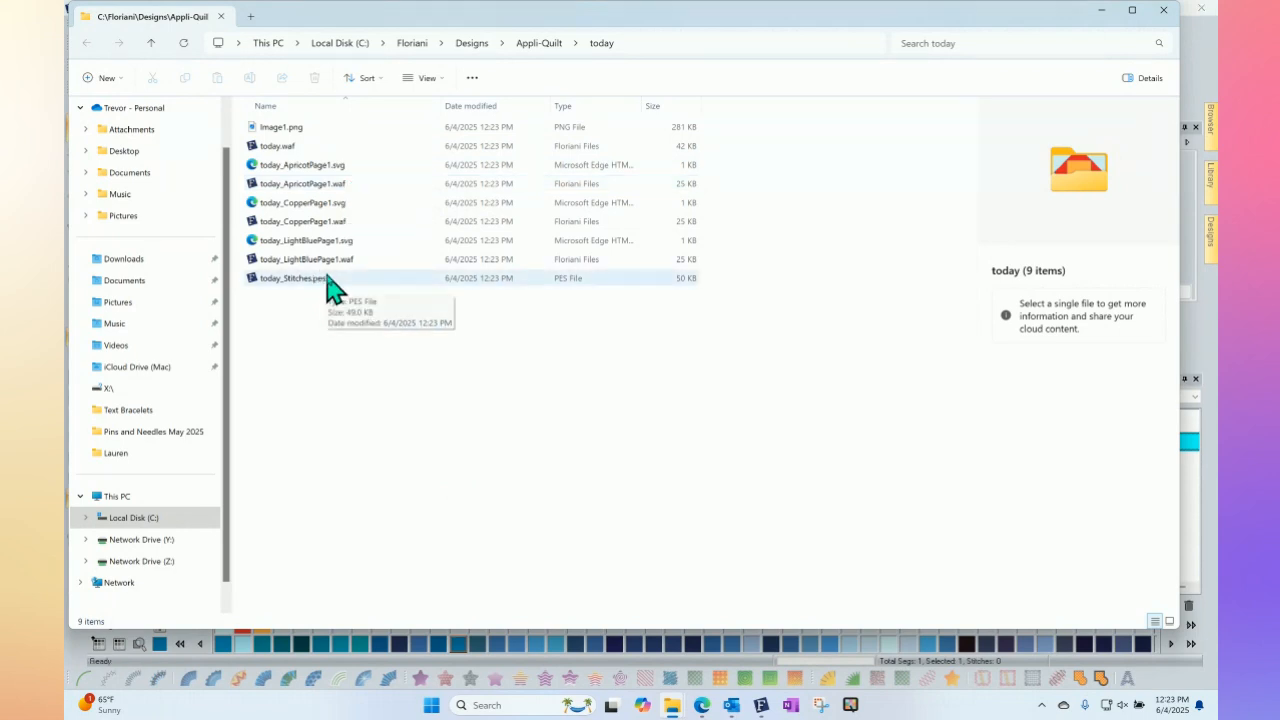
Step: Put away the exported files folder, return to the quilt block and create a new blank design
{"action": "left_click", "coordinate": [1101, 11]}
{"action": "left_click", "coordinate": [228, 252]}
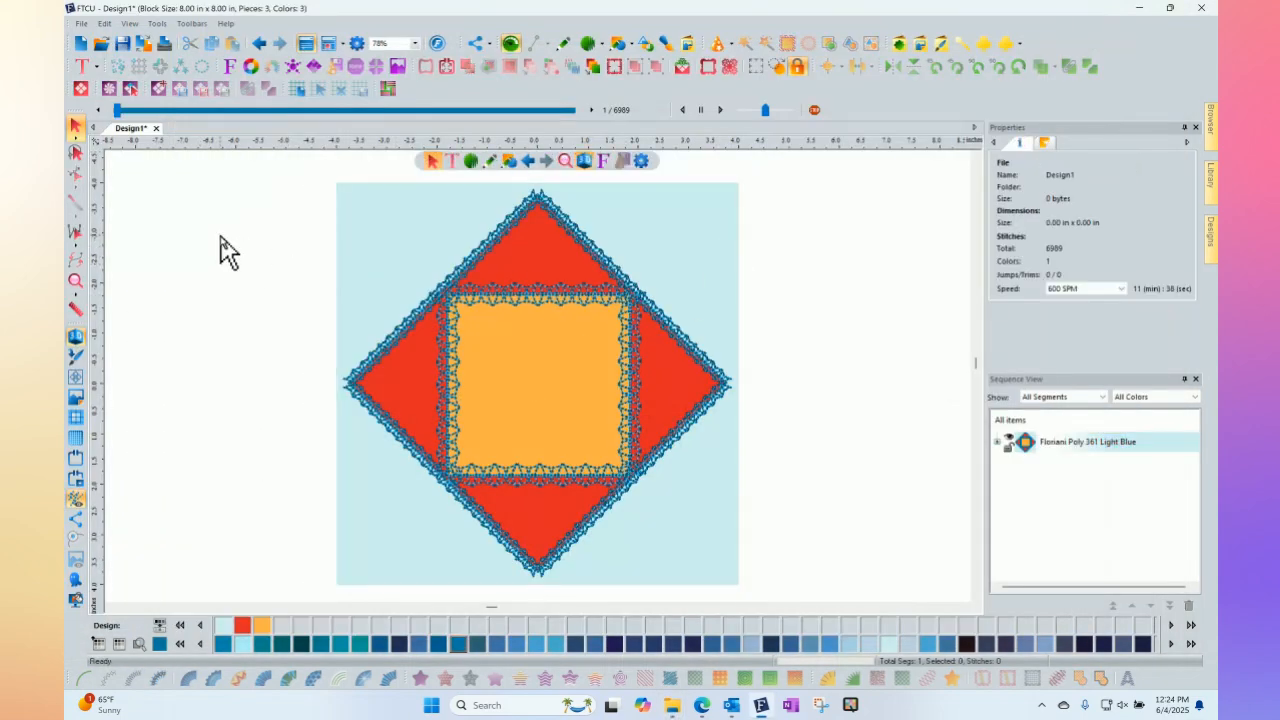
{"action": "left_click", "coordinate": [80, 43]}
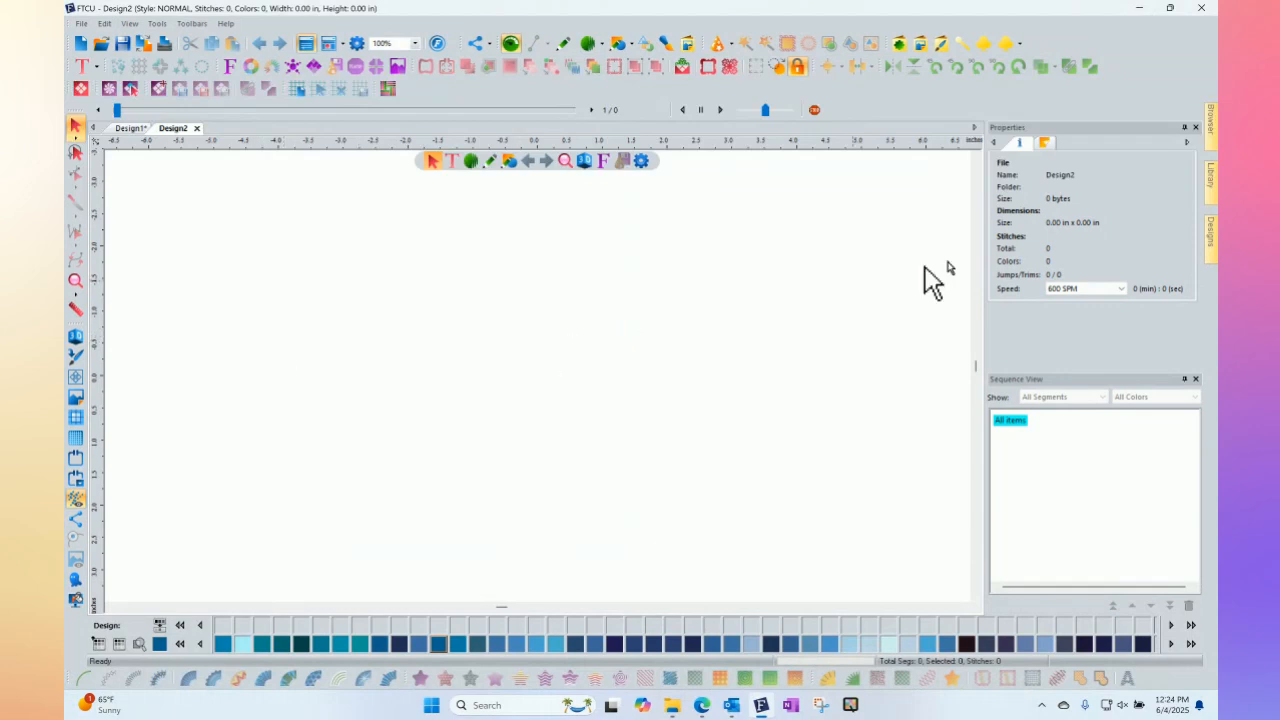
Step: Review the exported files in the library's Appli-Quilt "today" folder and place today_Stitches.pes in the new design
{"action": "mouse_move", "coordinate": [1212, 183]}
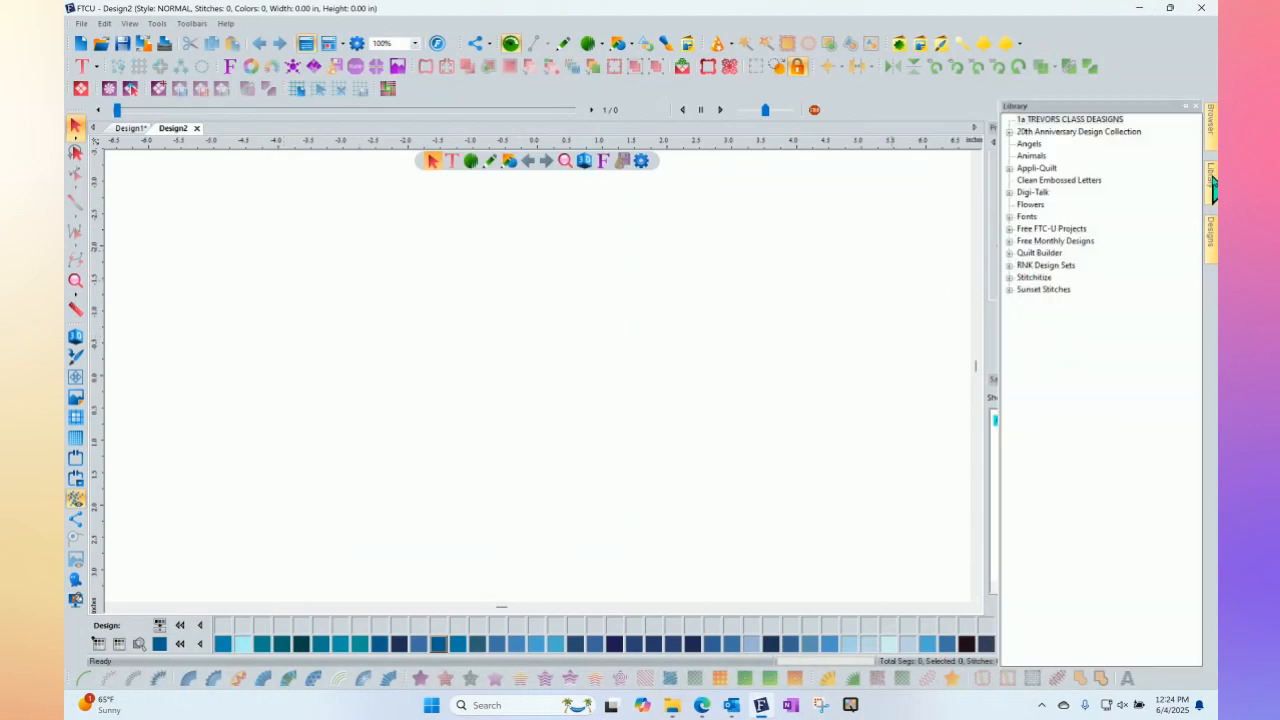
{"action": "left_click", "coordinate": [1009, 168]}
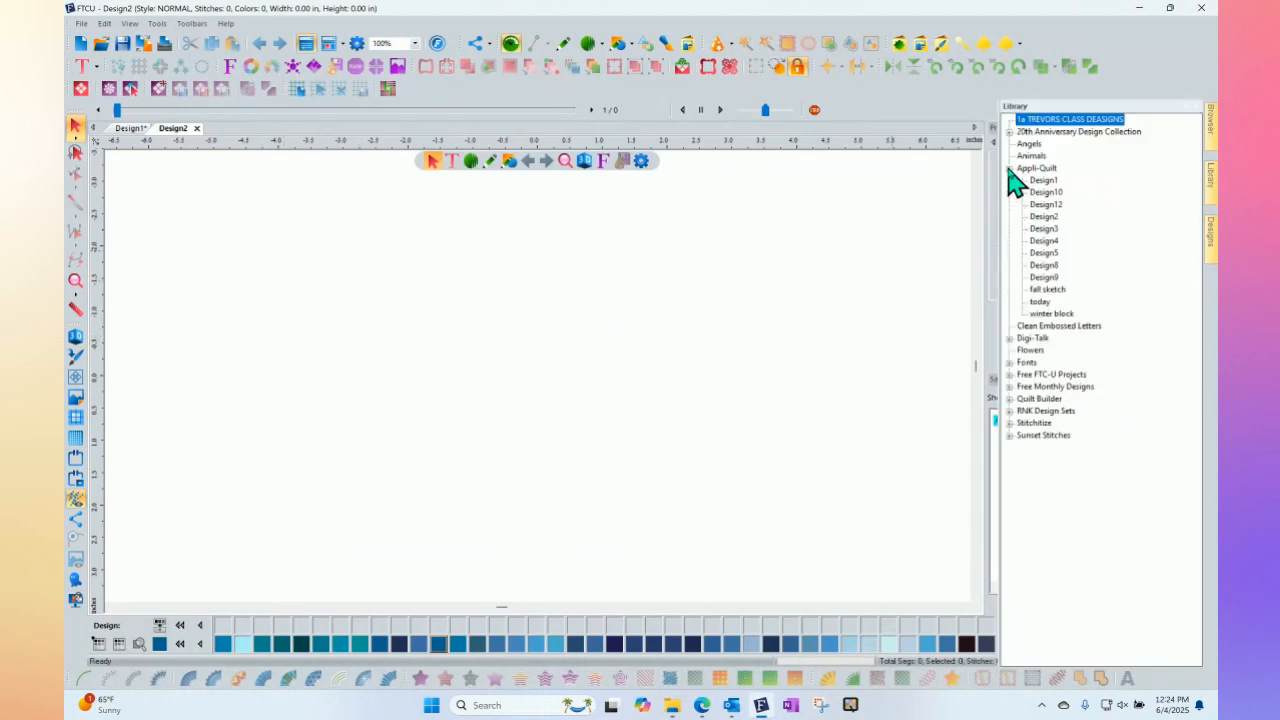
{"action": "left_click", "coordinate": [1040, 302]}
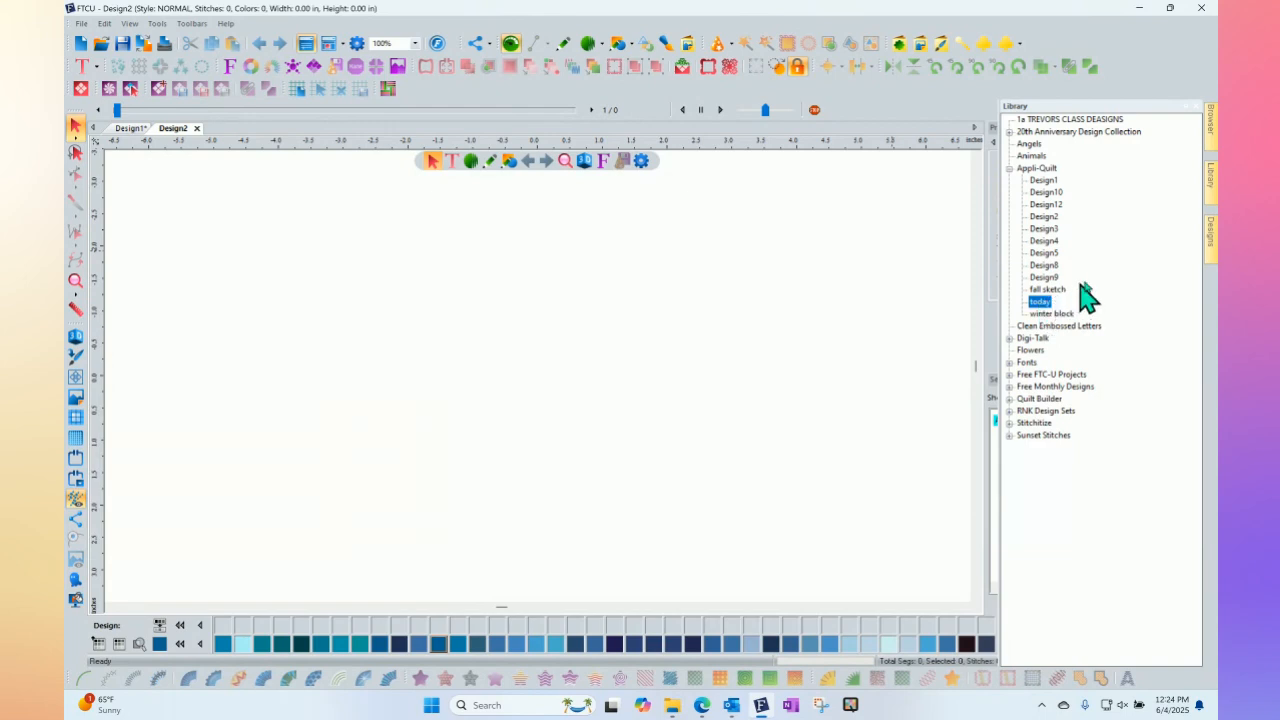
{"action": "left_click", "coordinate": [1212, 250]}
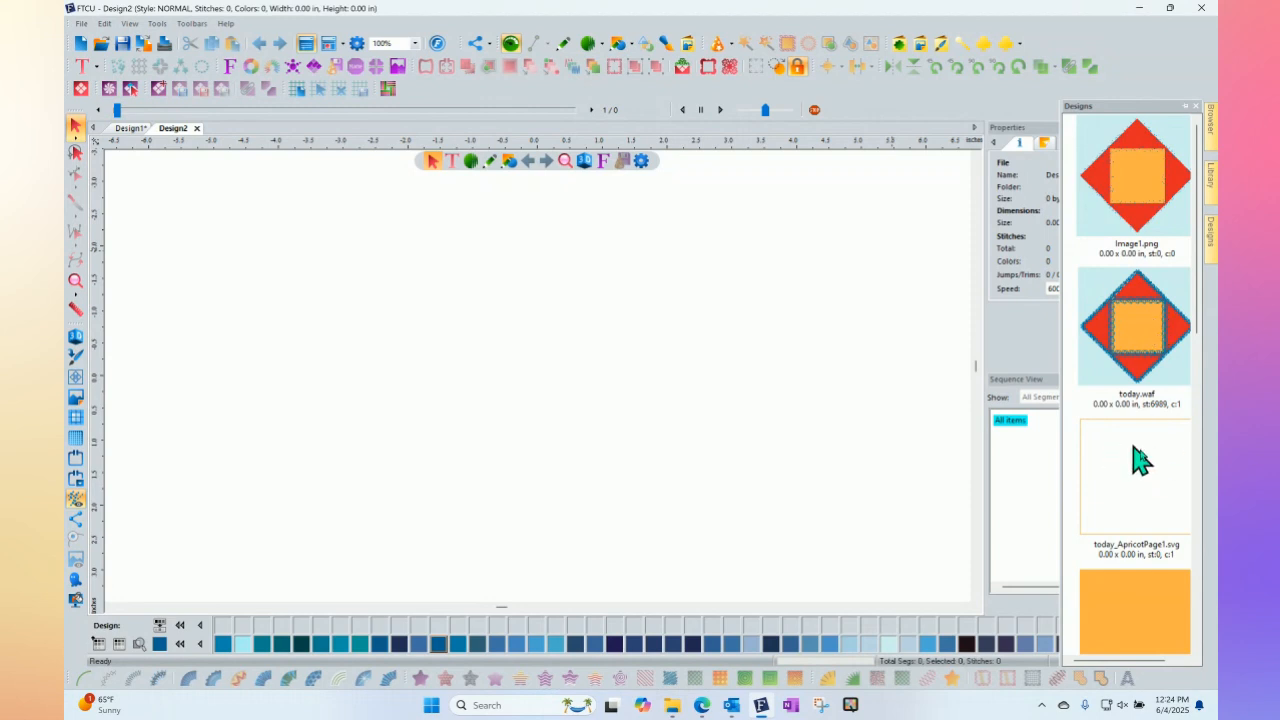
{"action": "scroll", "coordinate": [1128, 477], "scroll_direction": "down", "scroll_amount": 3}
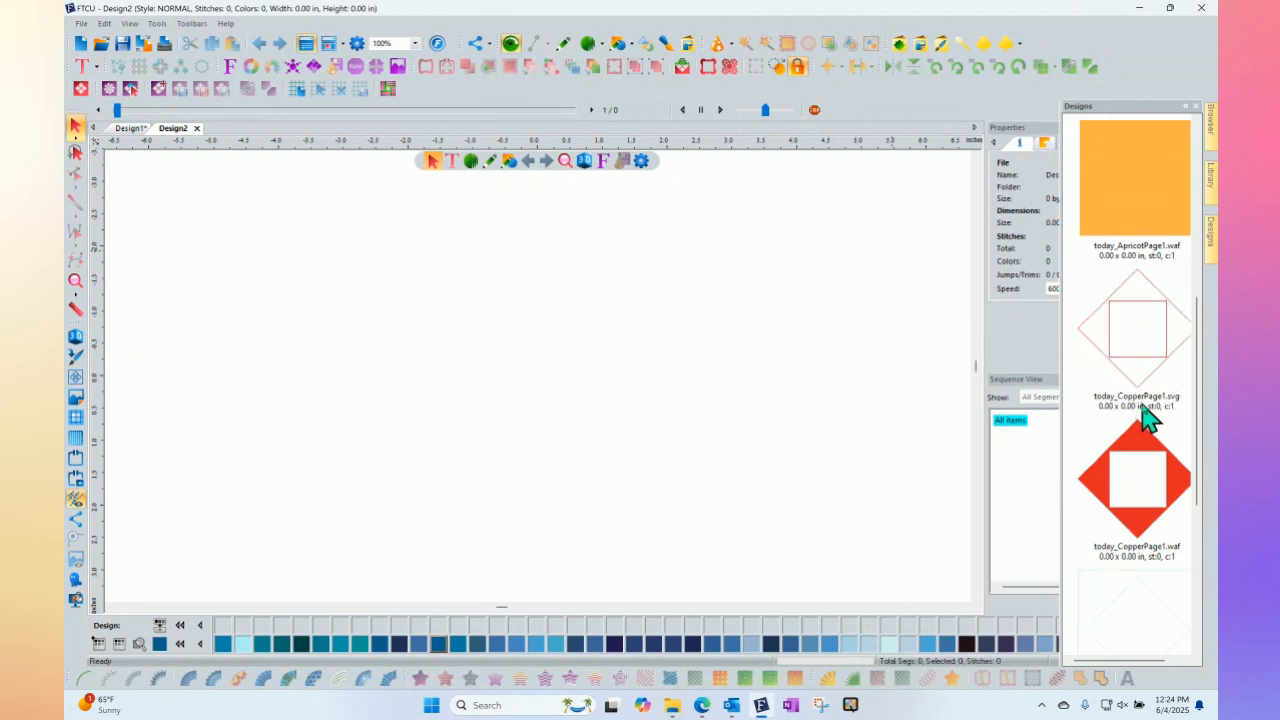
{"action": "scroll", "coordinate": [1170, 463], "scroll_direction": "down", "scroll_amount": 2}
{"action": "scroll", "coordinate": [1170, 463], "scroll_direction": "down", "scroll_amount": 1}
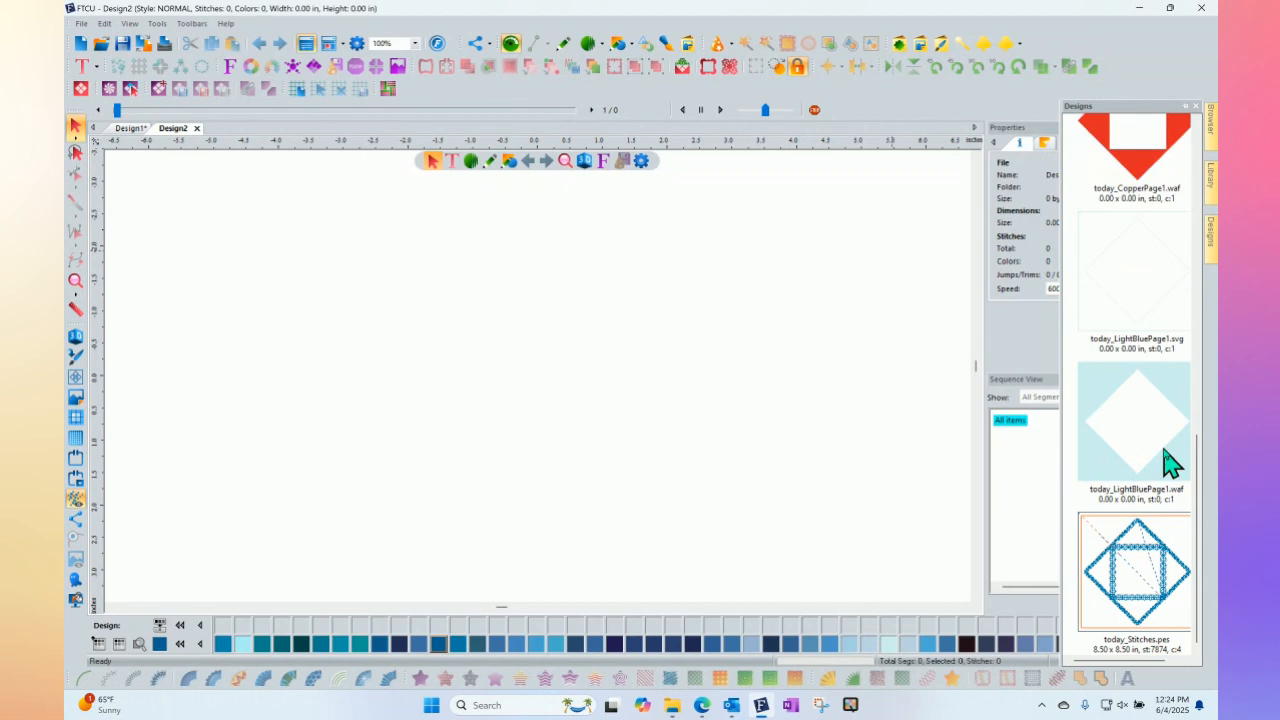
{"action": "left_click_drag", "start_coordinate": [1155, 562], "coordinate": [534, 371]}
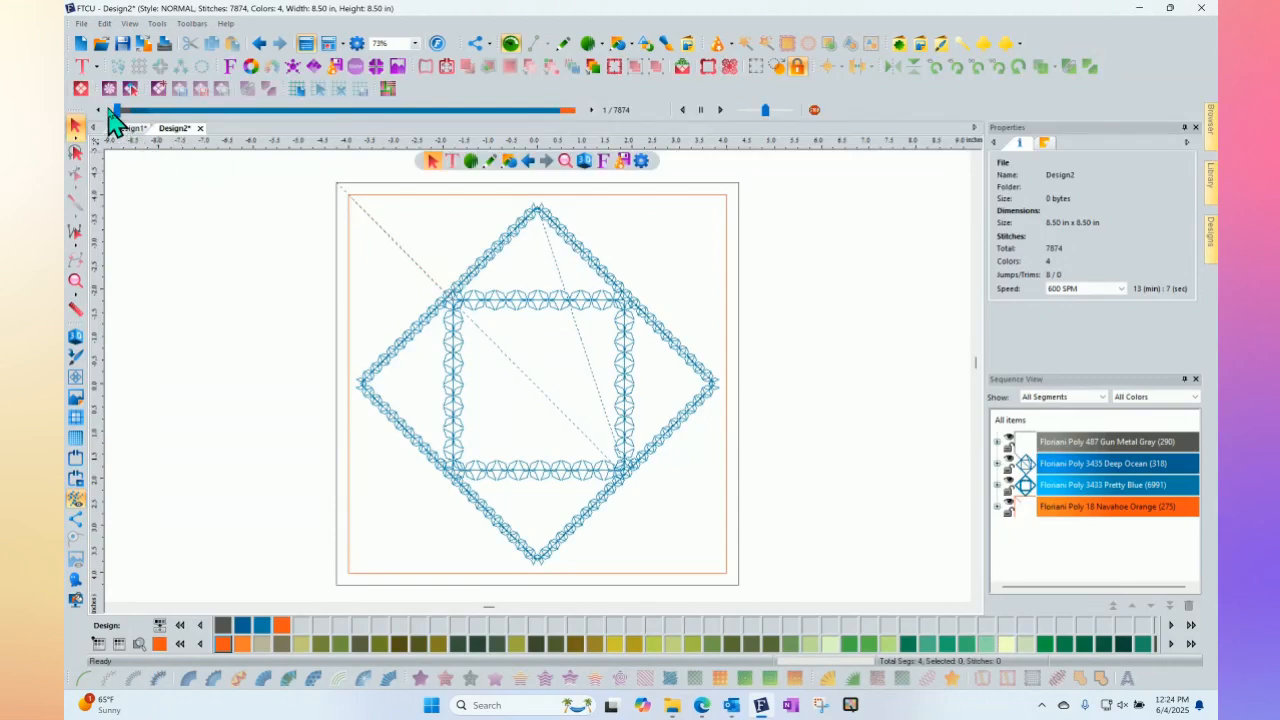
Step: Examine the stitching order of the placed file by running the stitch simulation through to the end, and return to selection mode
{"action": "left_click_drag", "start_coordinate": [115, 112], "coordinate": [151, 124]}
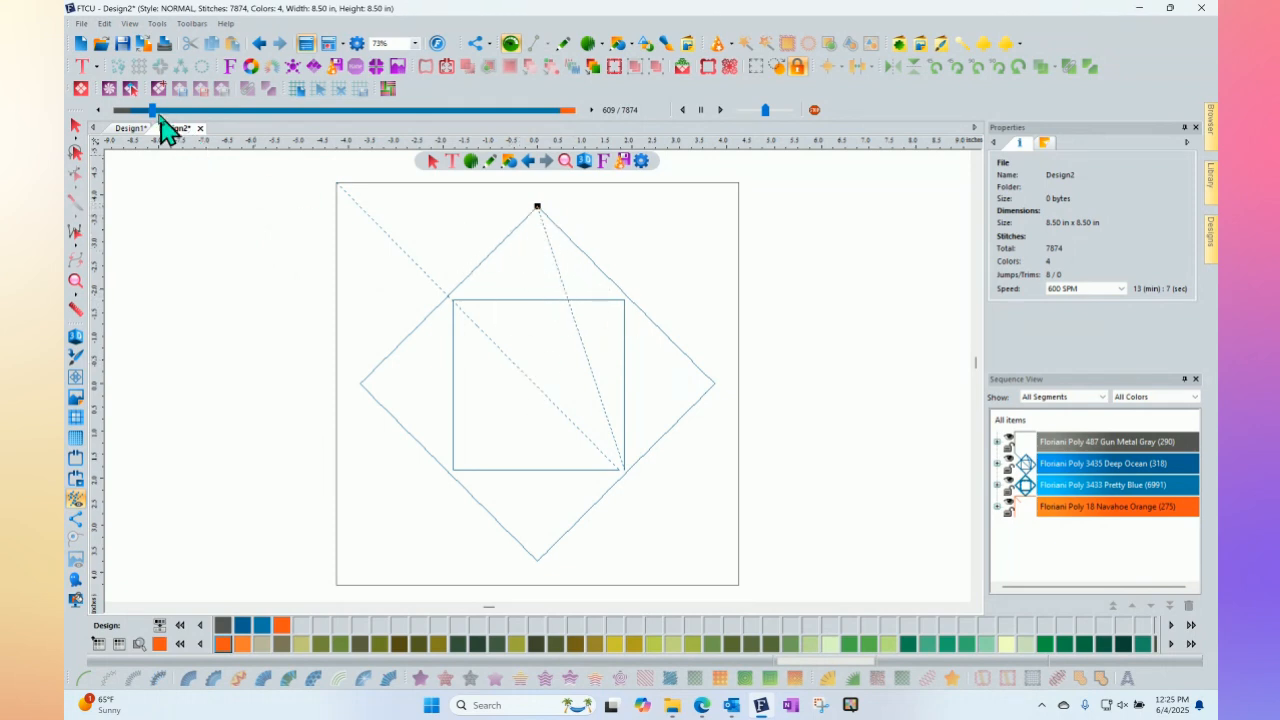
{"action": "left_click_drag", "start_coordinate": [153, 110], "coordinate": [700, 92]}
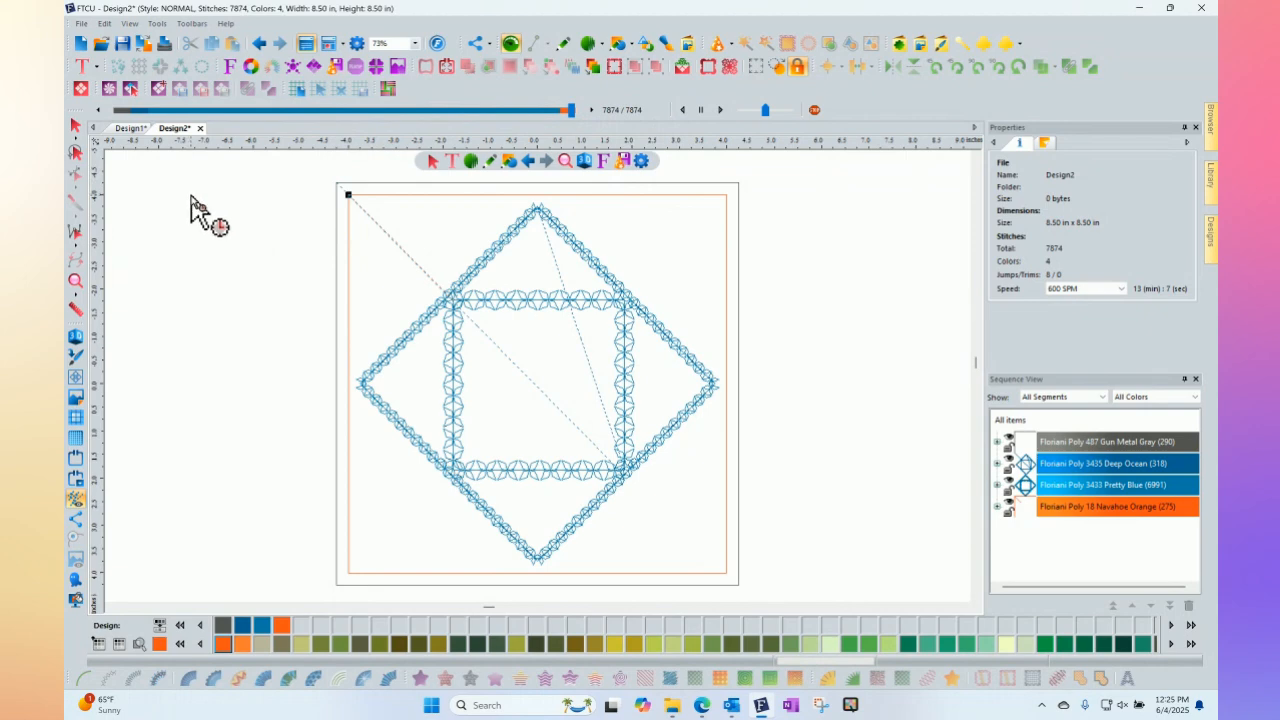
{"action": "left_click", "coordinate": [76, 127]}
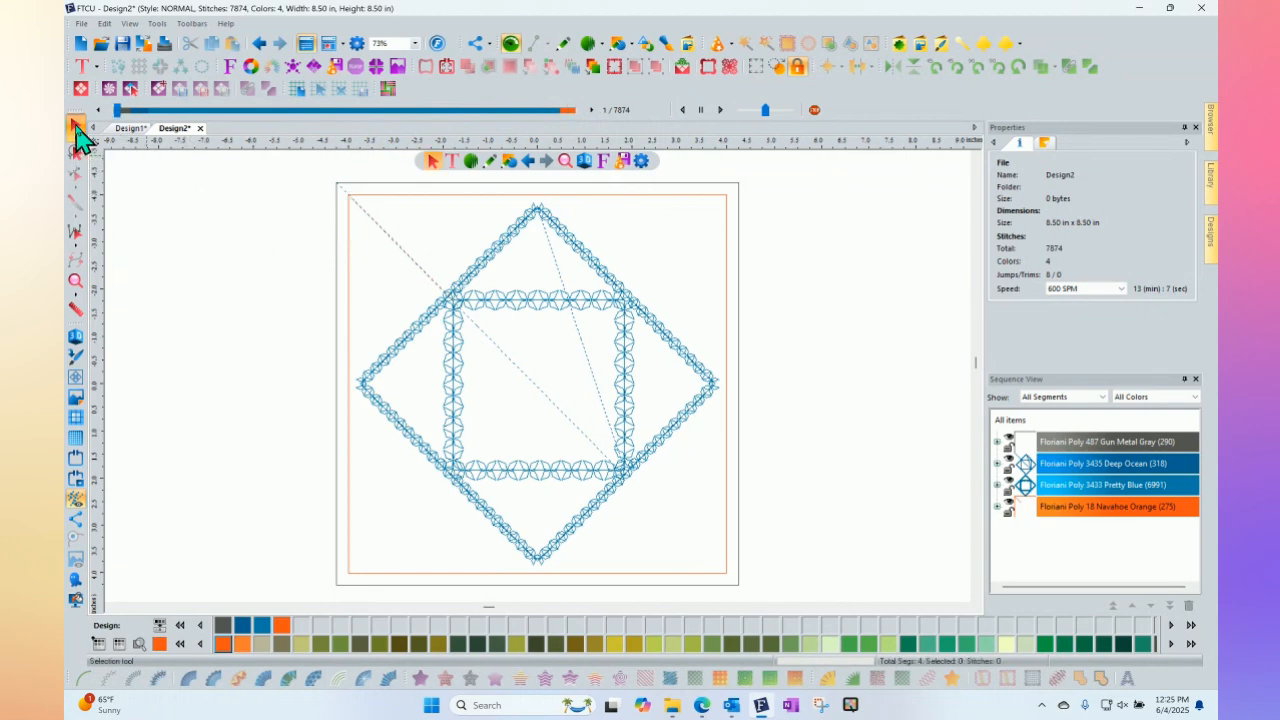
Step: Return to Design1, select the whole block and start the export that offers a background fabric option, keeping the block in view
{"action": "left_click", "coordinate": [131, 128]}
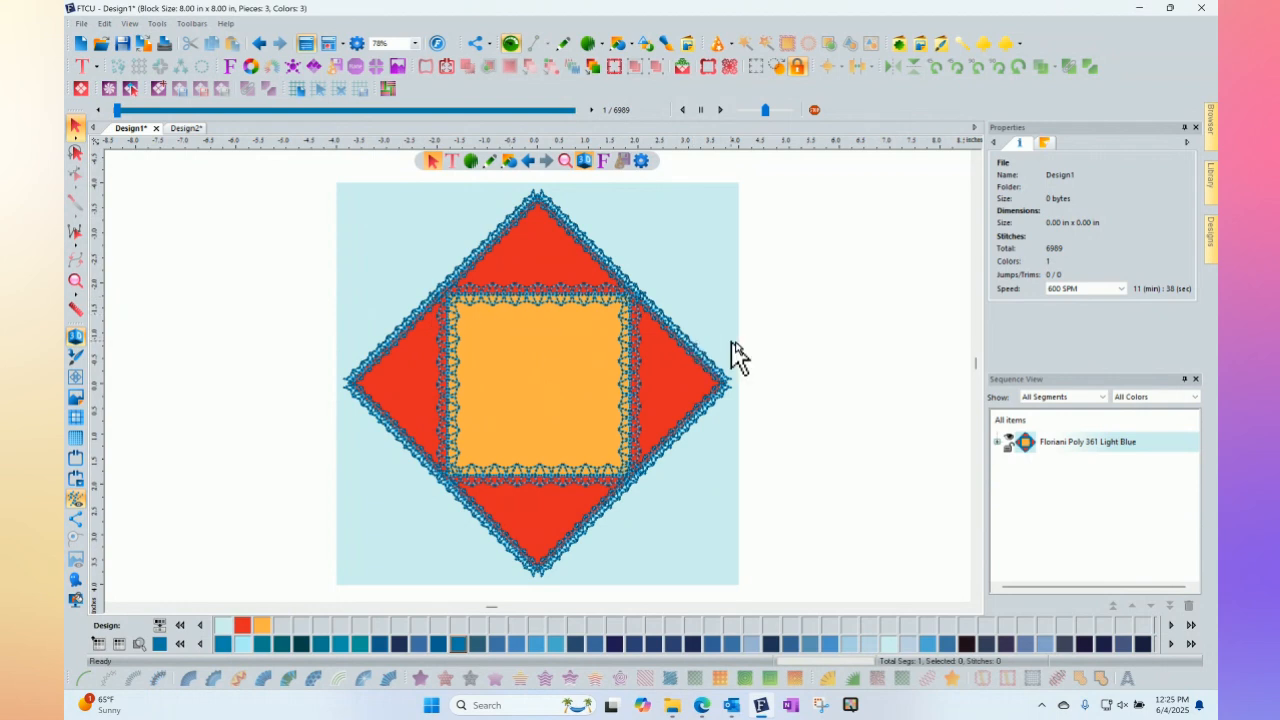
{"action": "left_click", "coordinate": [1014, 421]}
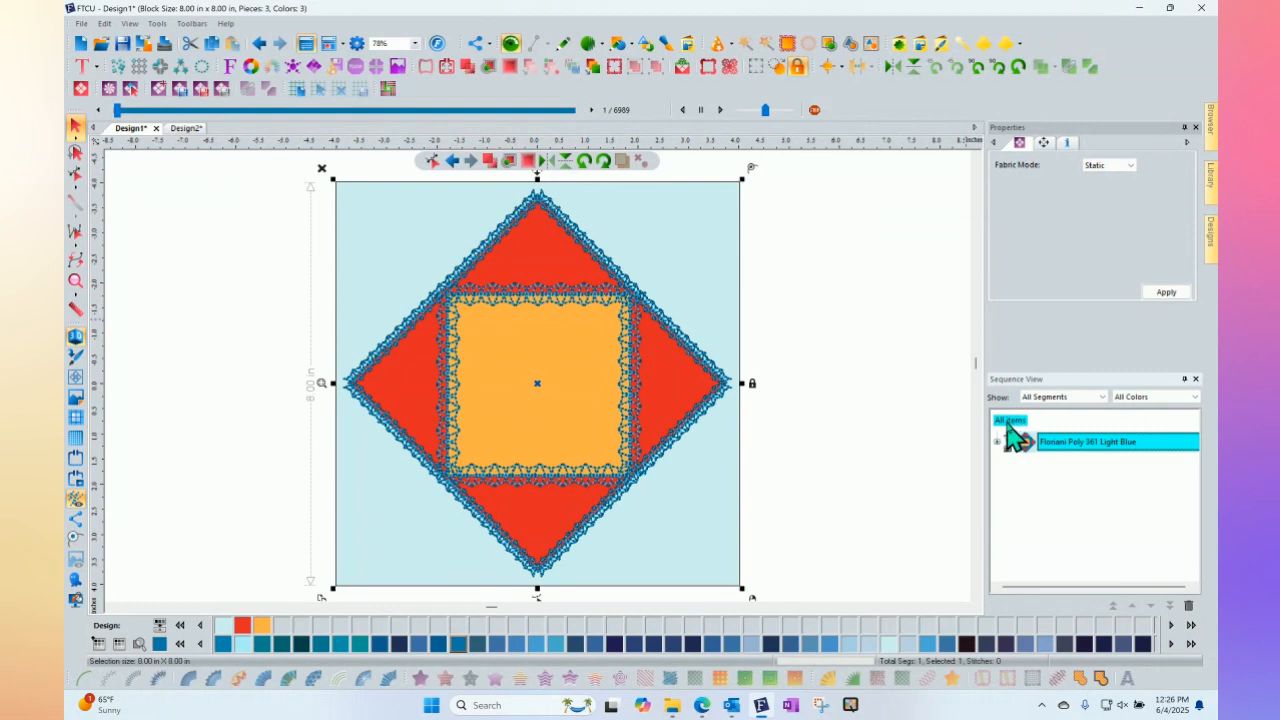
{"action": "left_click", "coordinate": [222, 89]}
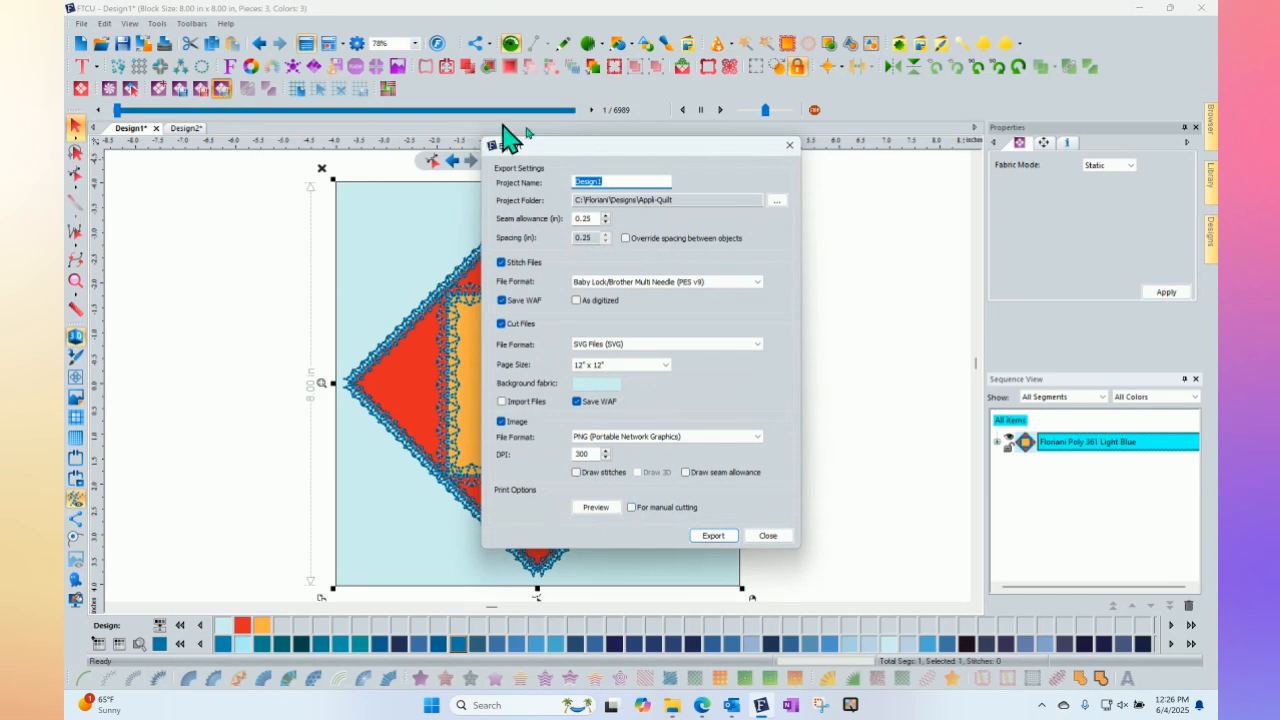
{"action": "left_click_drag", "start_coordinate": [672, 151], "coordinate": [390, 140]}
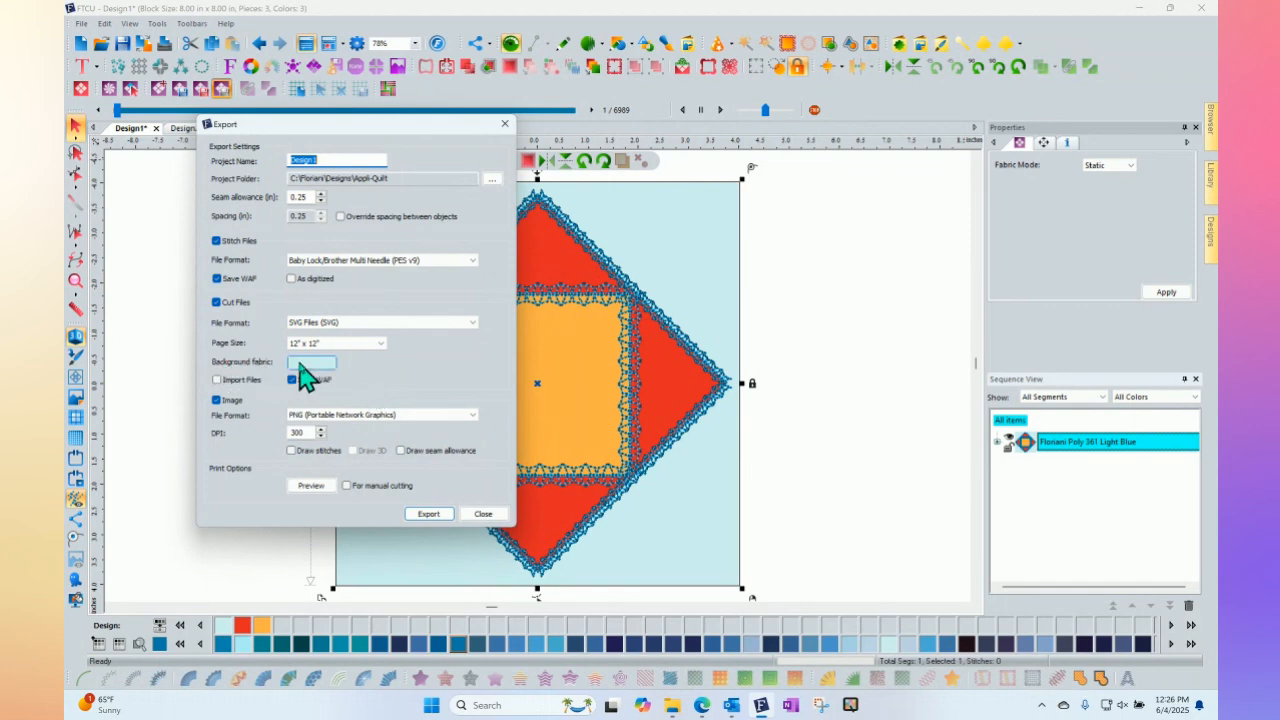
{"action": "left_click_drag", "start_coordinate": [400, 126], "coordinate": [997, 86]}
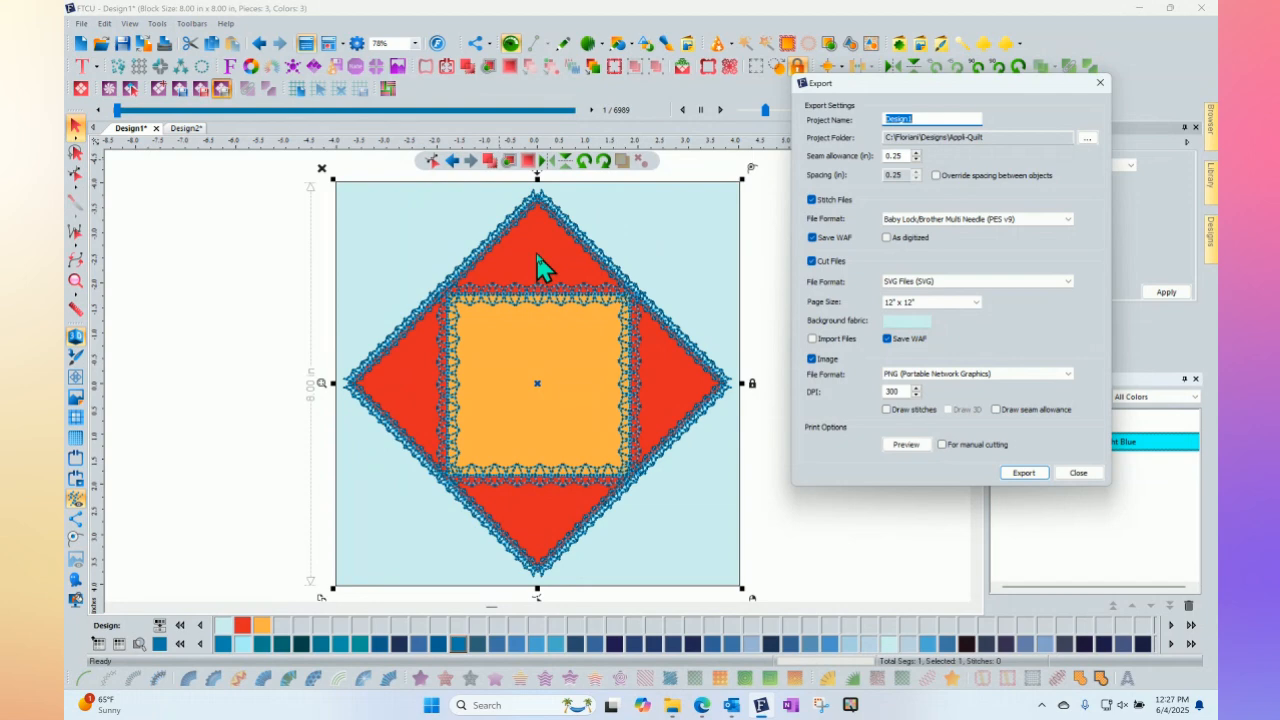
Step: Choose the light blue fabric as the export's background fabric
{"action": "left_click", "coordinate": [903, 326]}
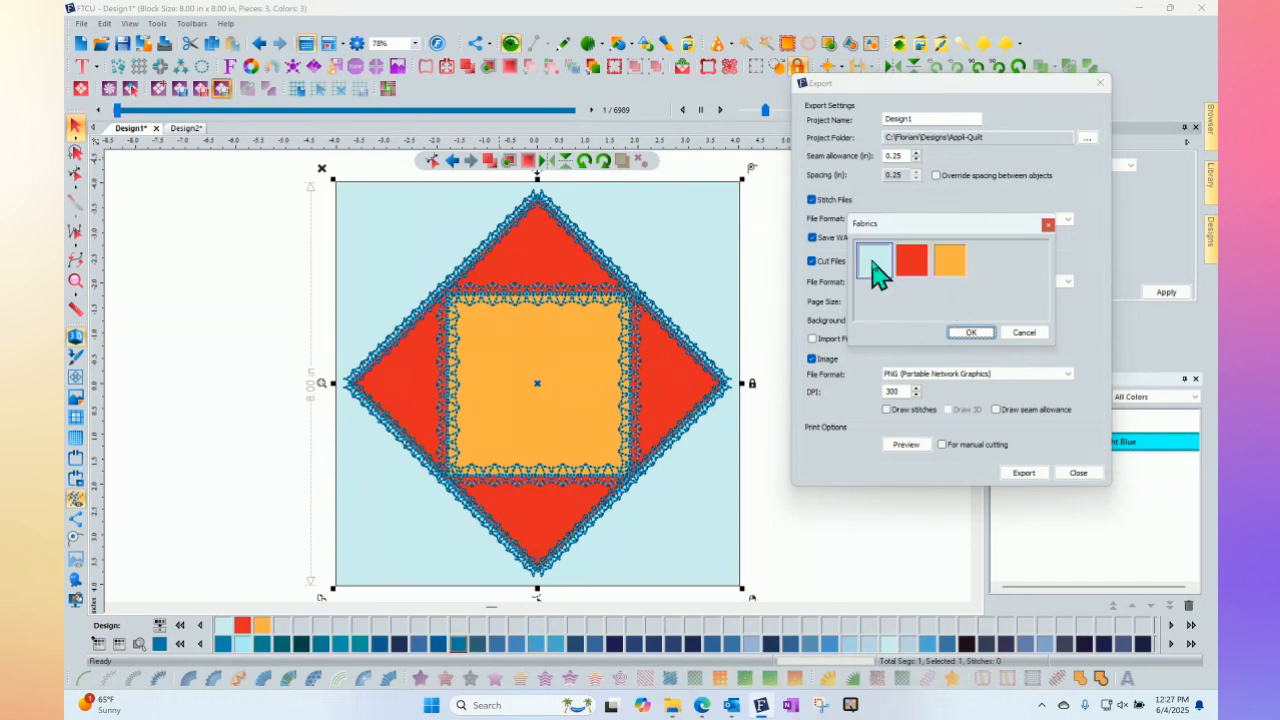
{"action": "left_click", "coordinate": [950, 278]}
{"action": "left_click", "coordinate": [870, 260]}
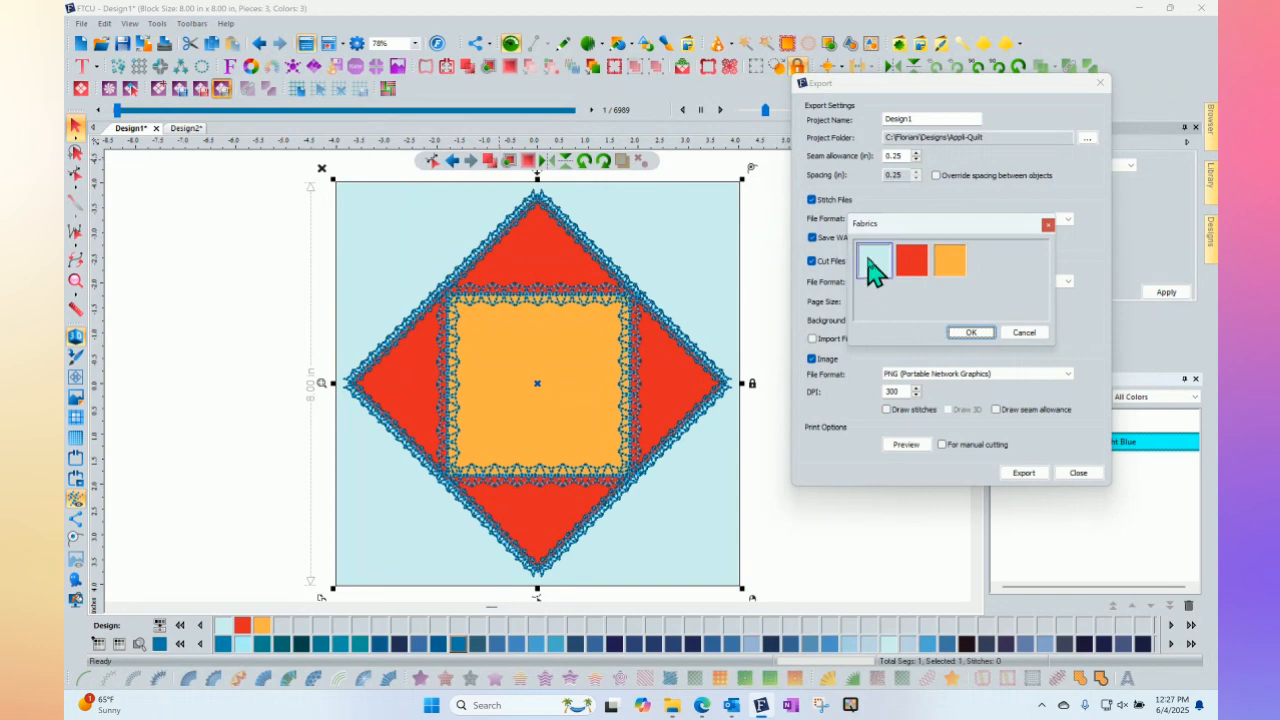
{"action": "left_click", "coordinate": [978, 336]}
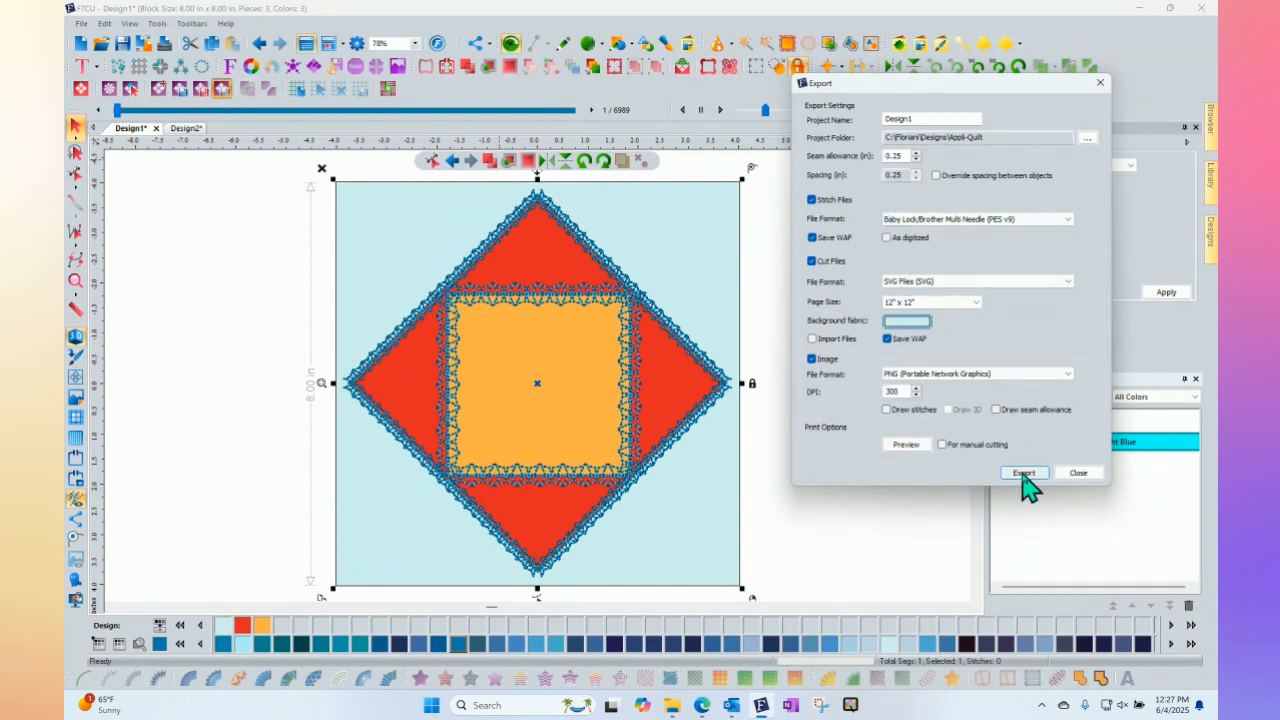
Step: Name the export project "today 2", export its files and close the resulting folder
{"action": "double_click", "coordinate": [925, 121]}
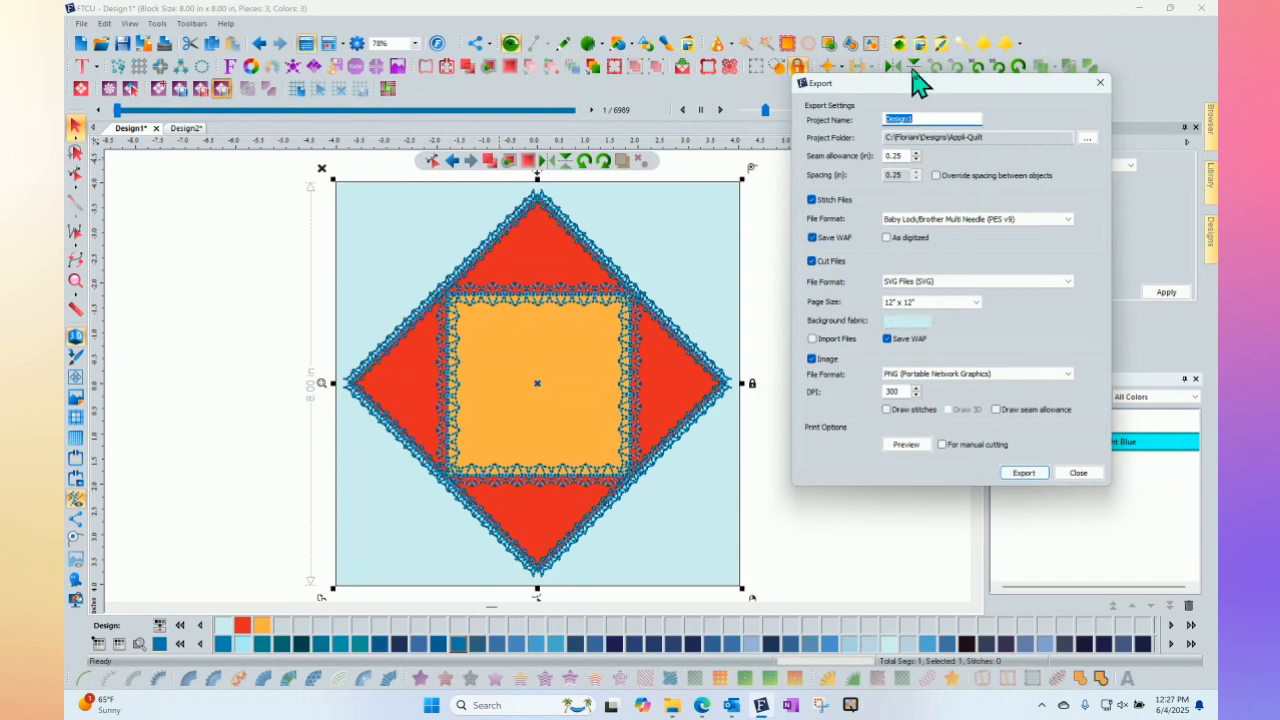
{"action": "type", "text": "today 2"}
{"action": "left_click", "coordinate": [1026, 472]}
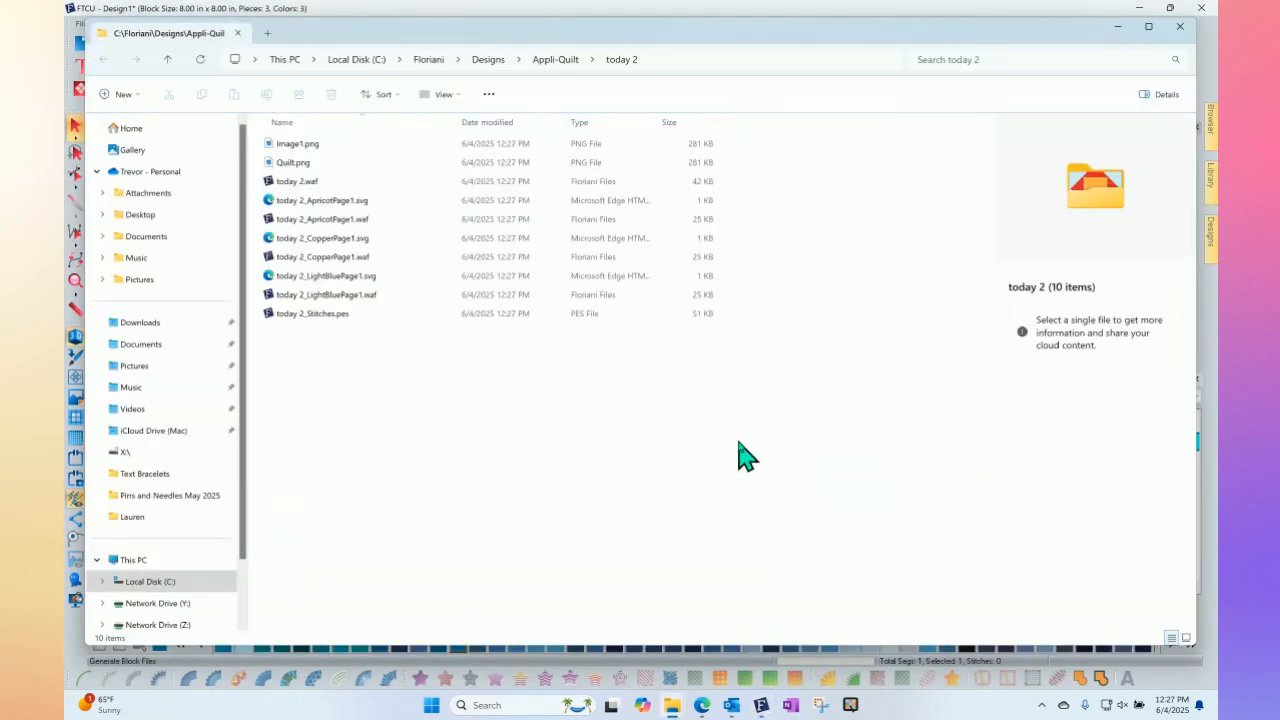
{"action": "left_click", "coordinate": [1181, 27]}
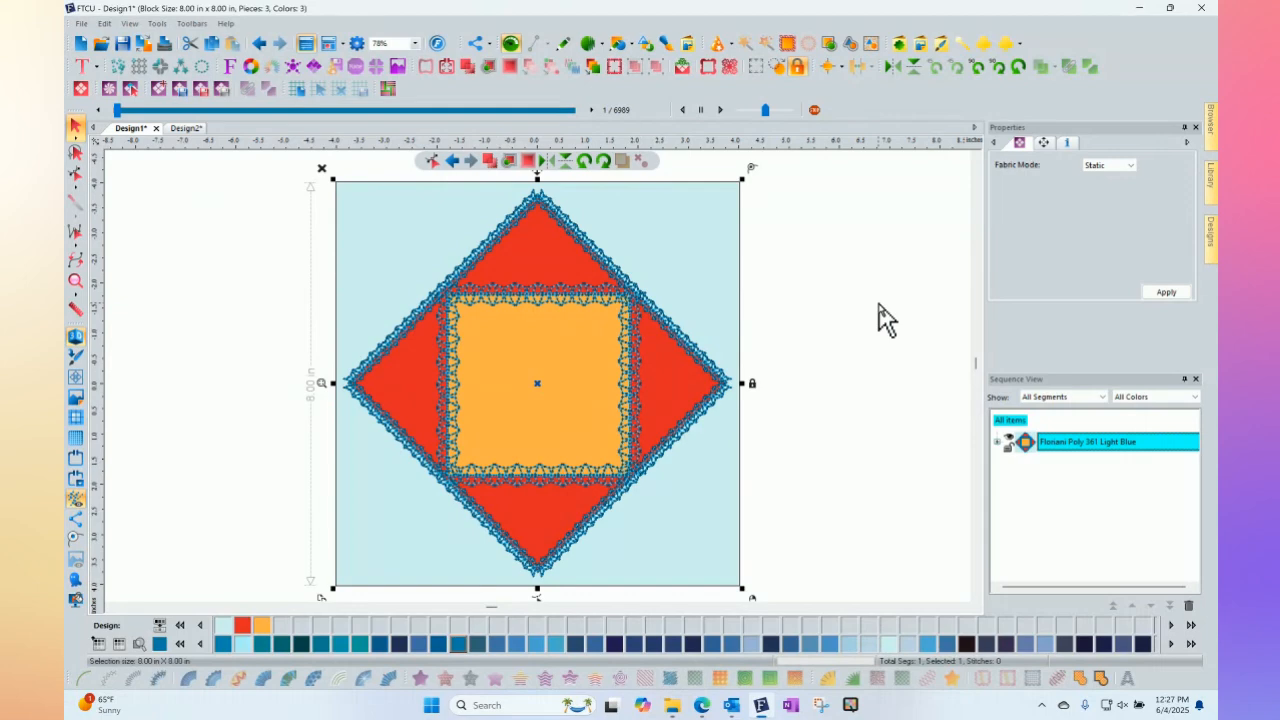
Step: Examine the exported files in the library's Appli-Quilt "today 2" folder, including the light blue background piece, and clear the block selection
{"action": "left_click", "coordinate": [1211, 184]}
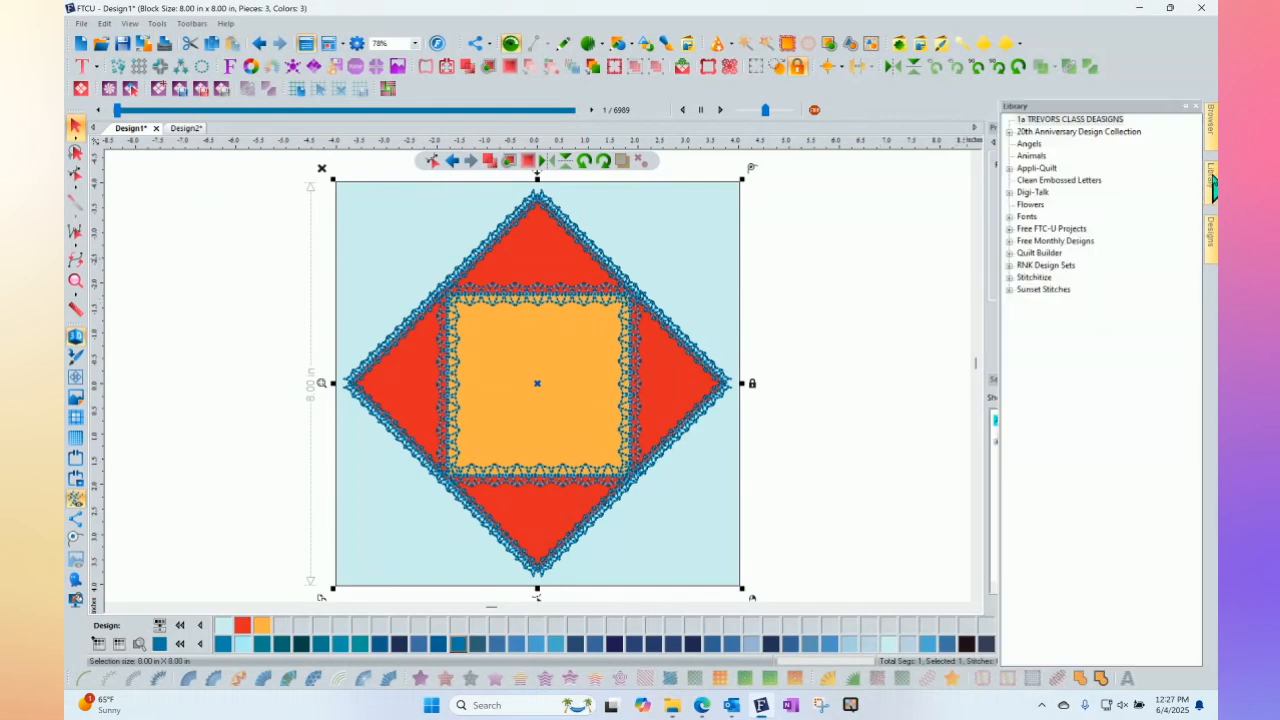
{"action": "left_click", "coordinate": [1010, 169]}
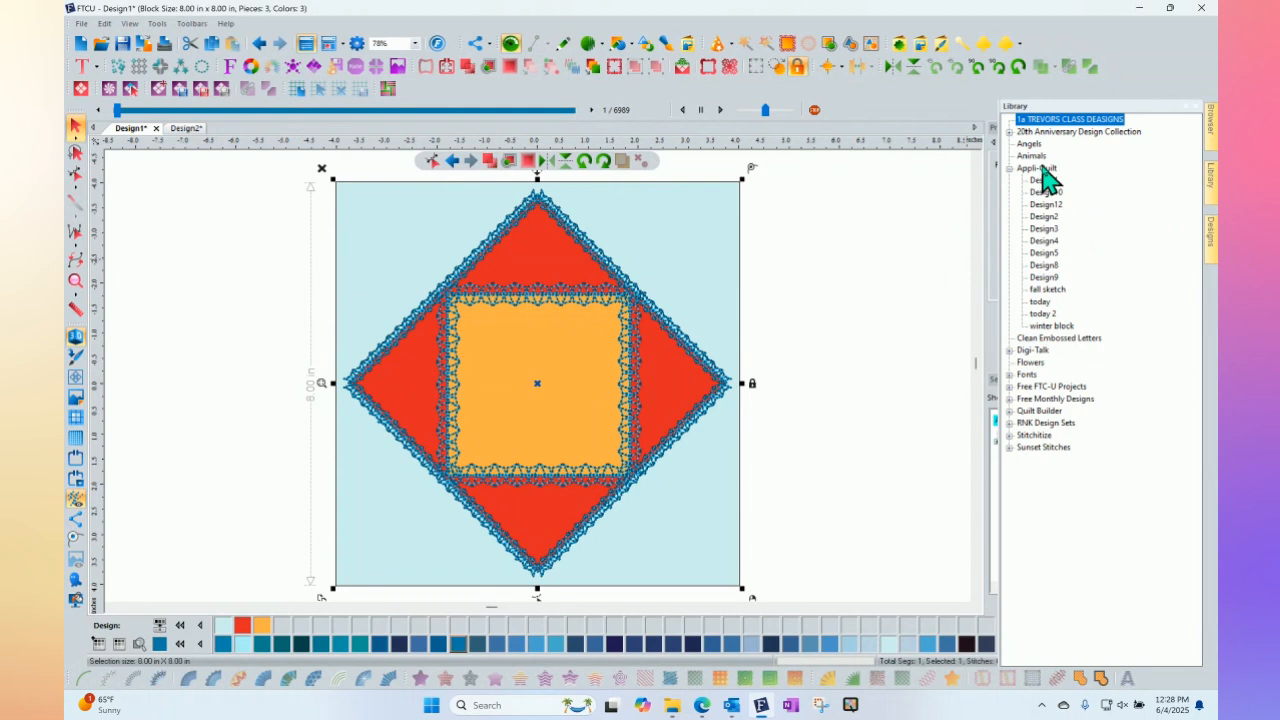
{"action": "left_click", "coordinate": [1043, 316]}
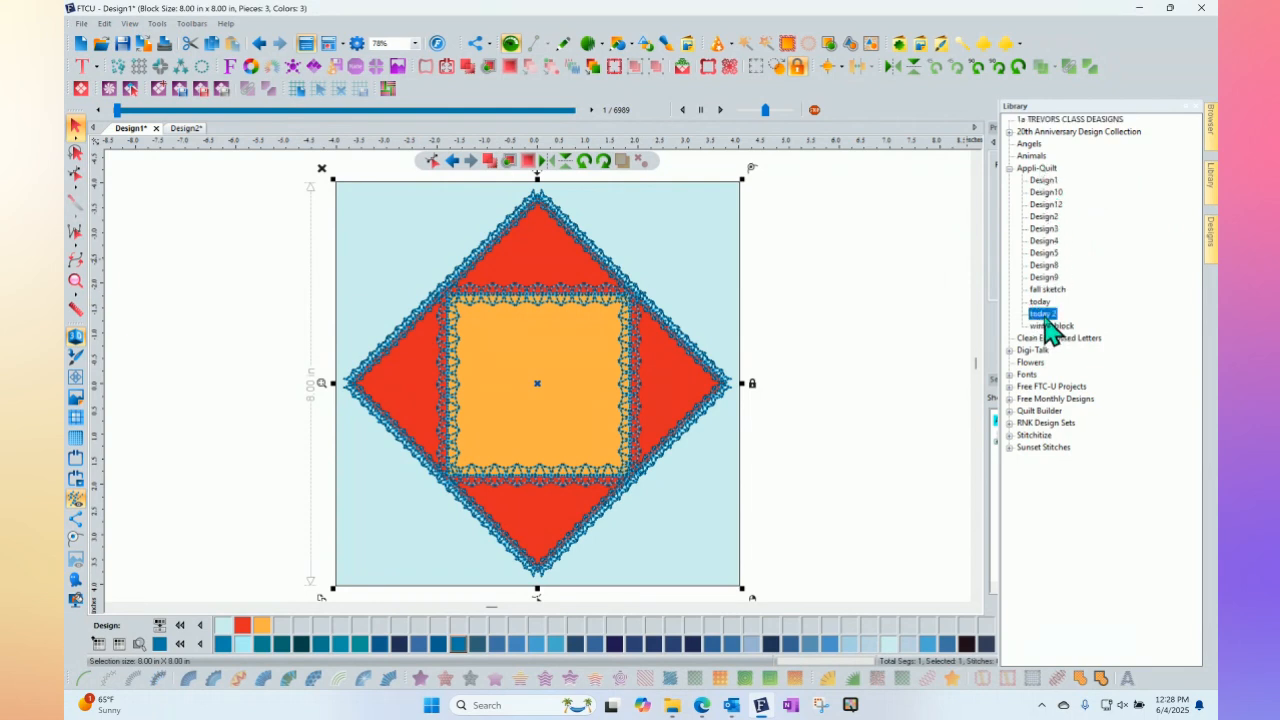
{"action": "left_click", "coordinate": [1211, 250]}
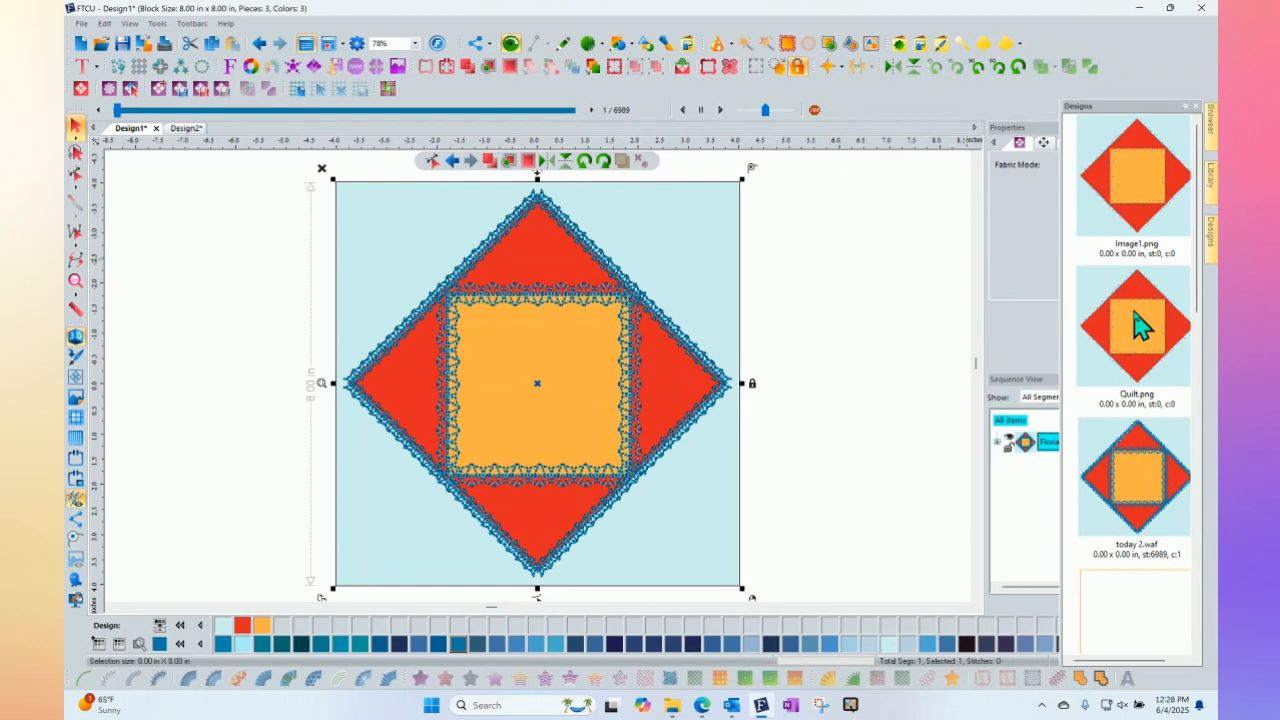
{"action": "scroll", "coordinate": [1141, 325], "scroll_direction": "down", "scroll_amount": 3}
{"action": "scroll", "coordinate": [1137, 323], "scroll_direction": "down", "scroll_amount": 9}
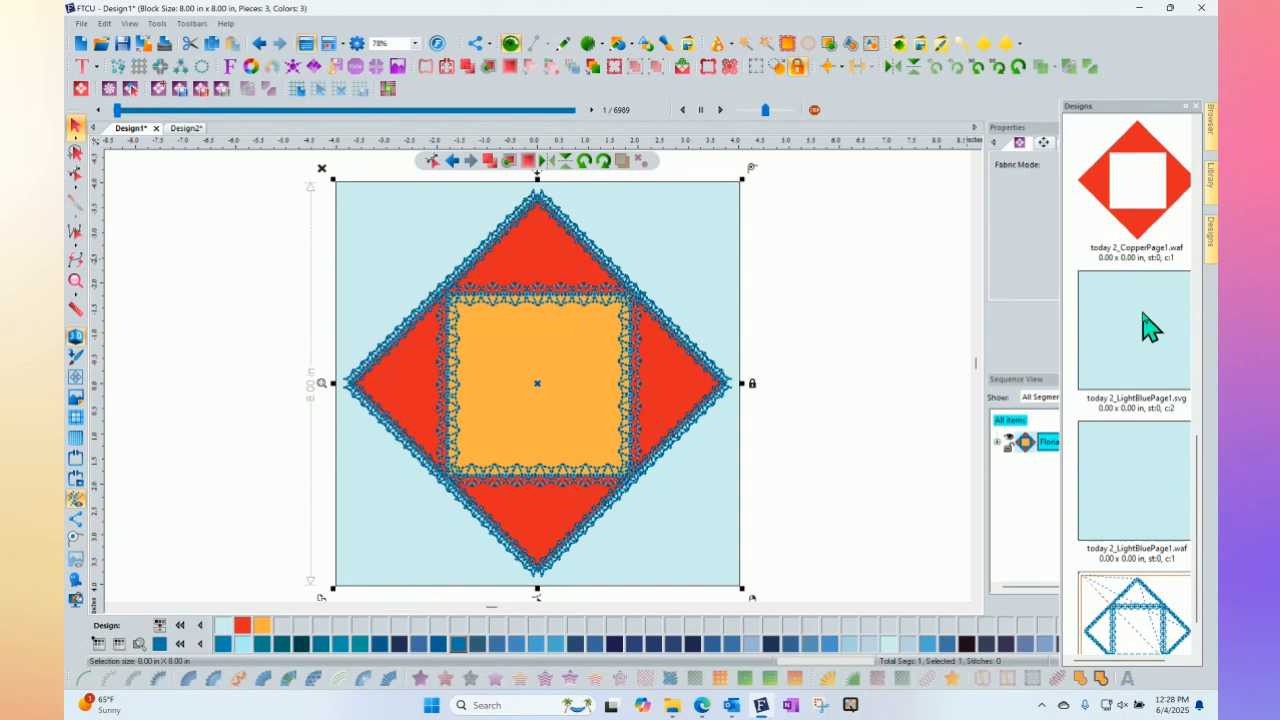
{"action": "scroll", "coordinate": [1151, 326], "scroll_direction": "up", "scroll_amount": 3}
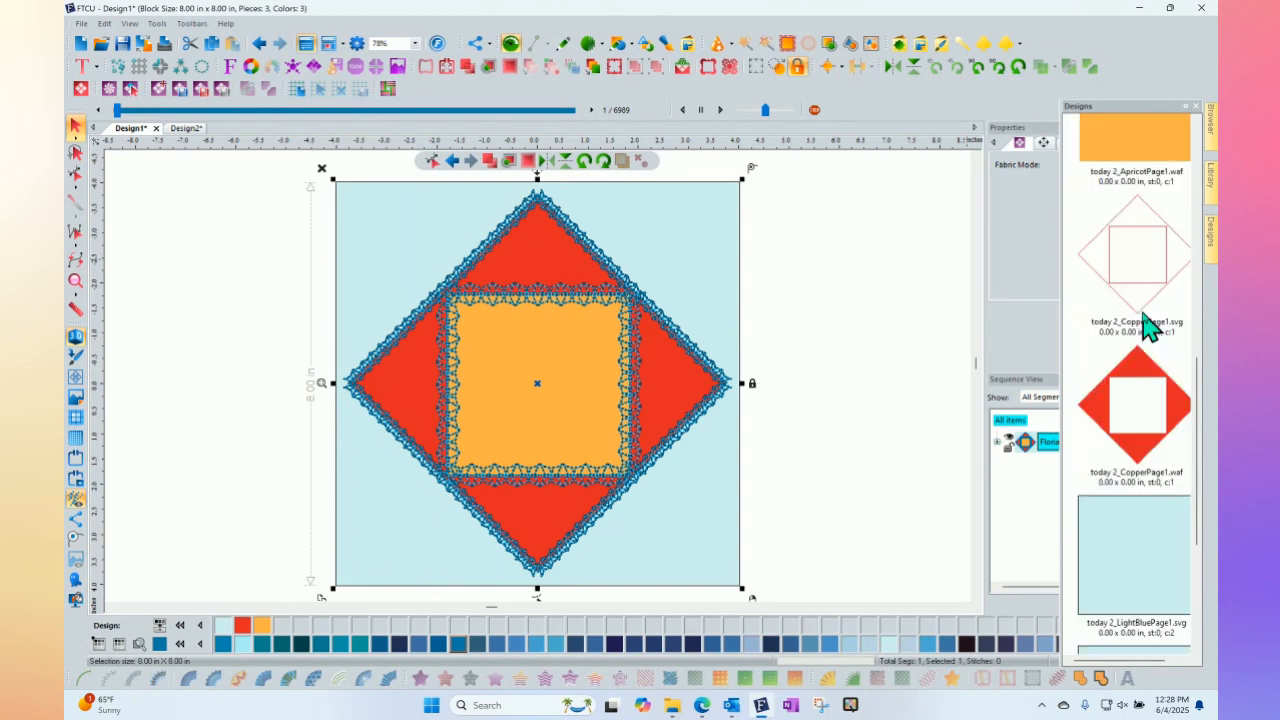
{"action": "left_click", "coordinate": [886, 300]}
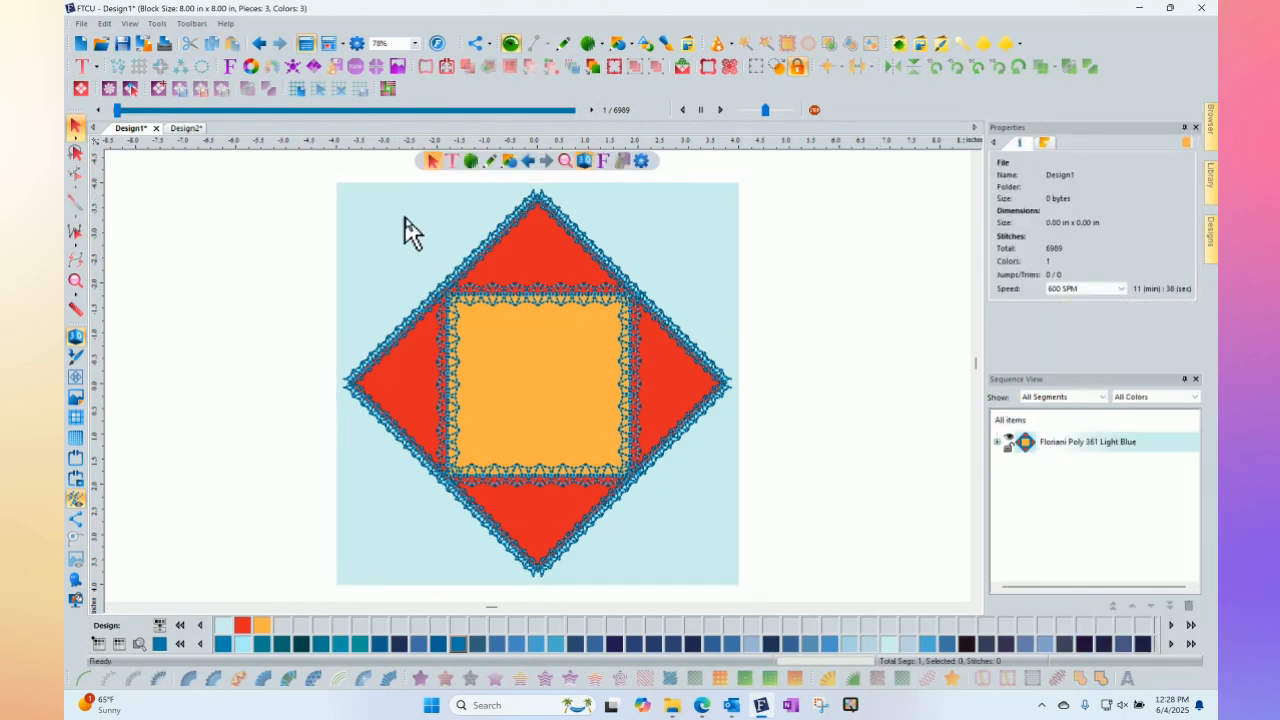